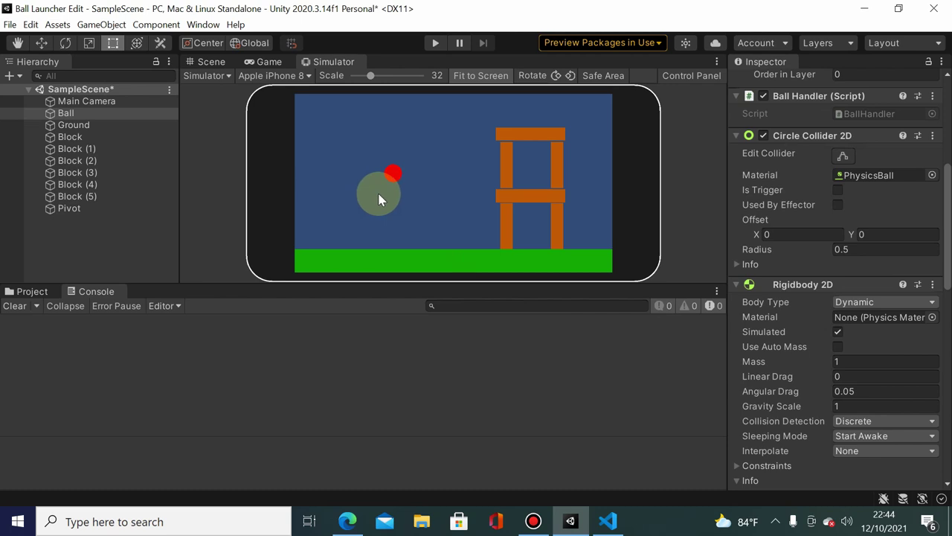
In OnContact's Started branch, add GetComponent<Rigidbody2D>().isKinematic = true; after isContact = true.
click(611, 524)
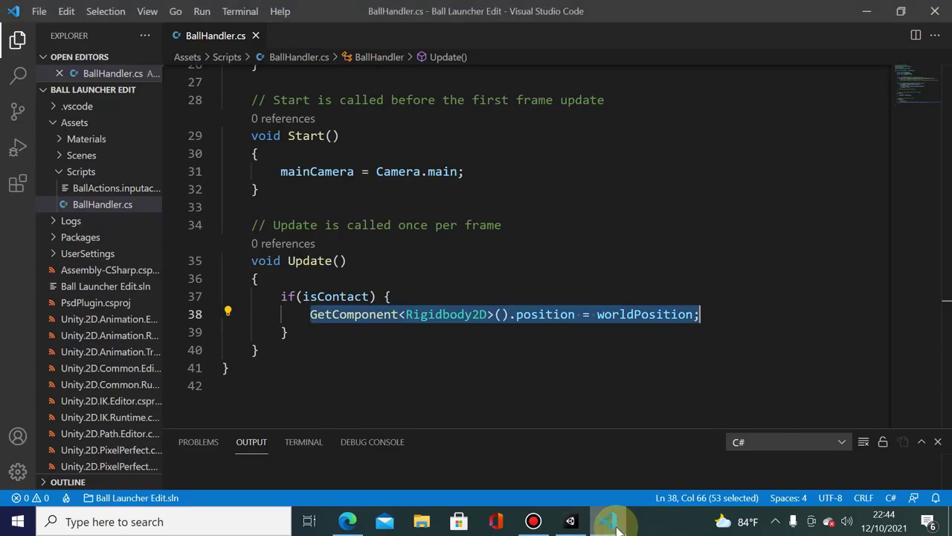
click(379, 255)
scroll(404, 268, up, 2)
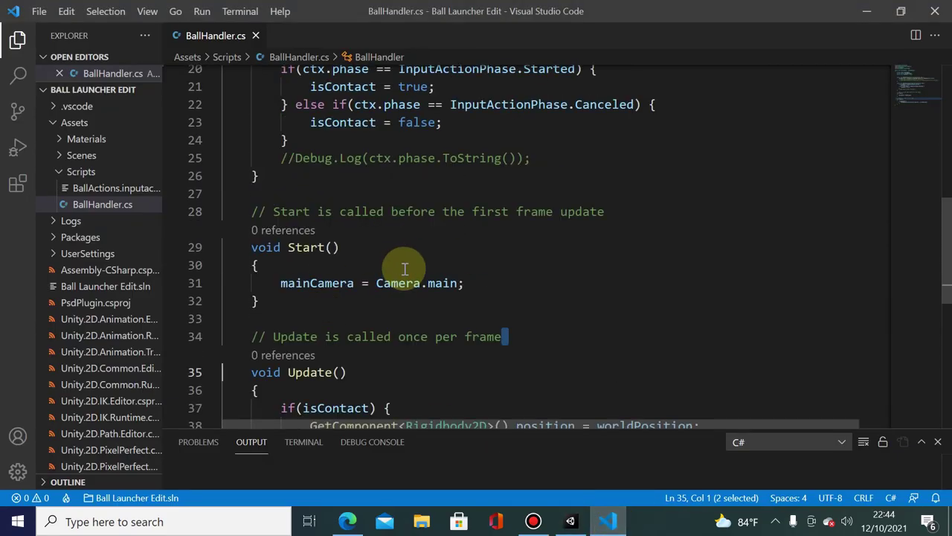
scroll(404, 269, up, 1)
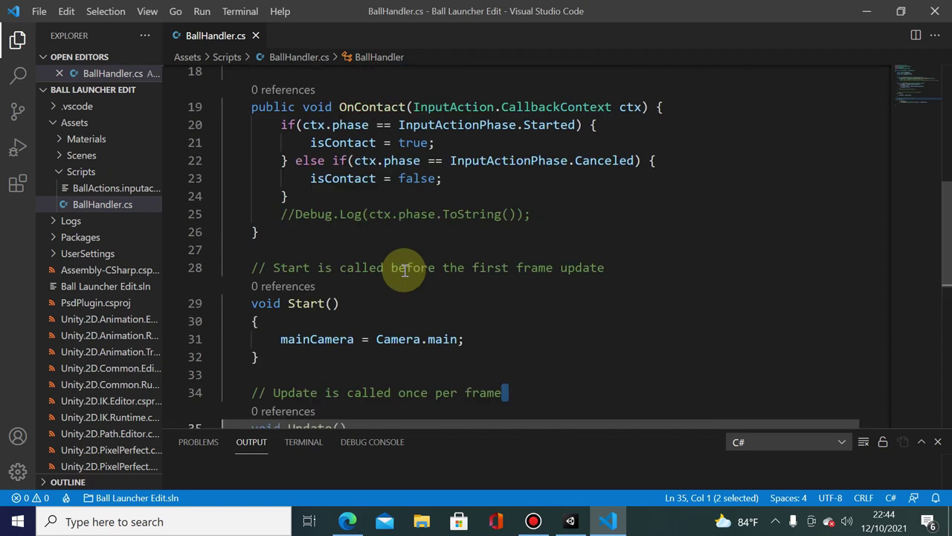
click(304, 142)
scroll(383, 176, up, 1)
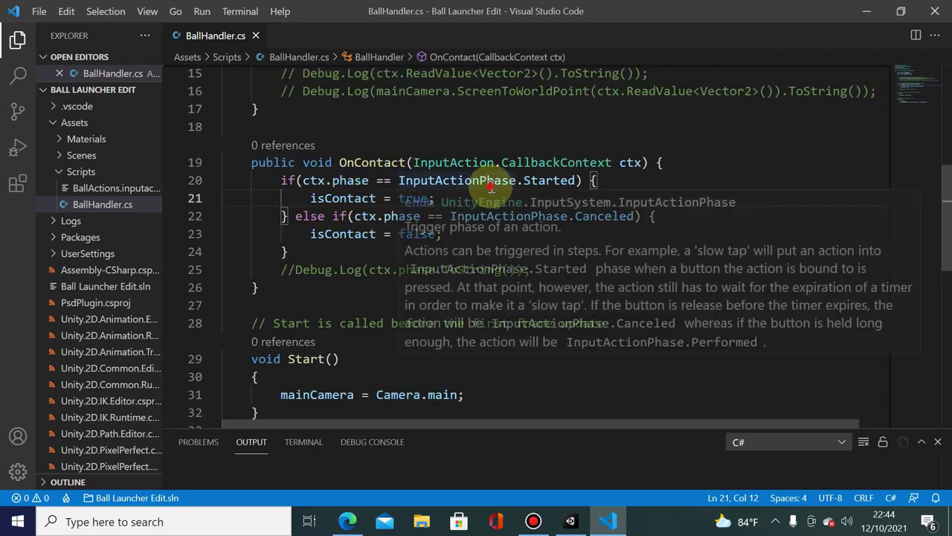
drag(487, 181, 494, 182)
click(573, 198)
key(Return)
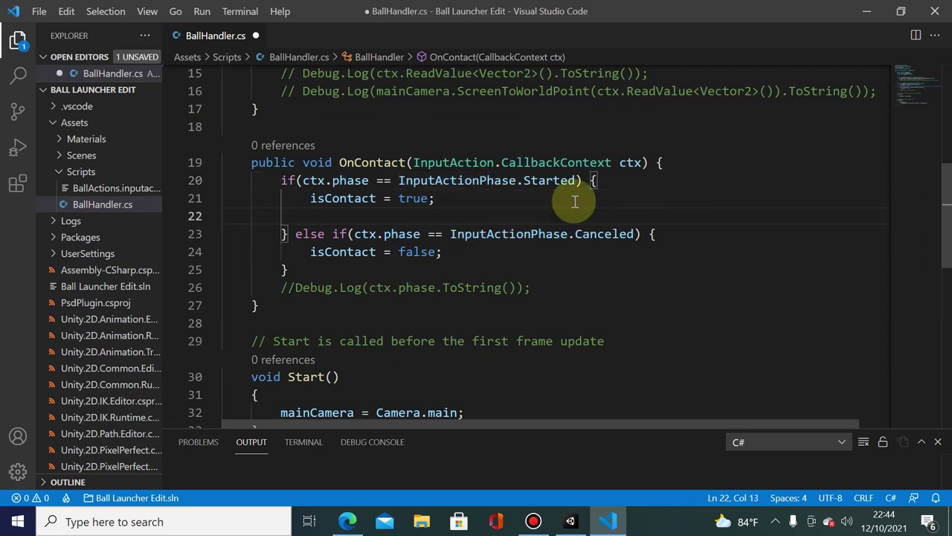
text(GetC)
key(Tab)
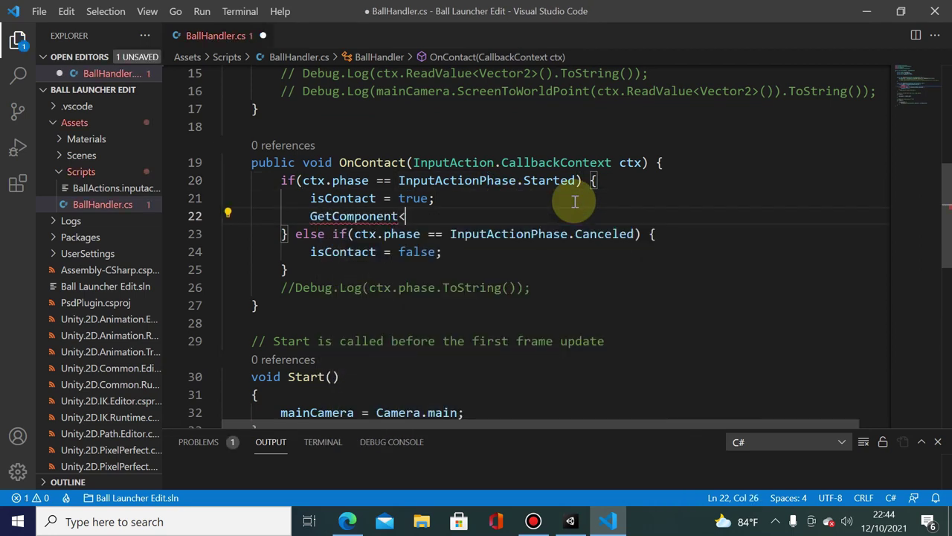
text(<ri)
key(Tab)
text(>)
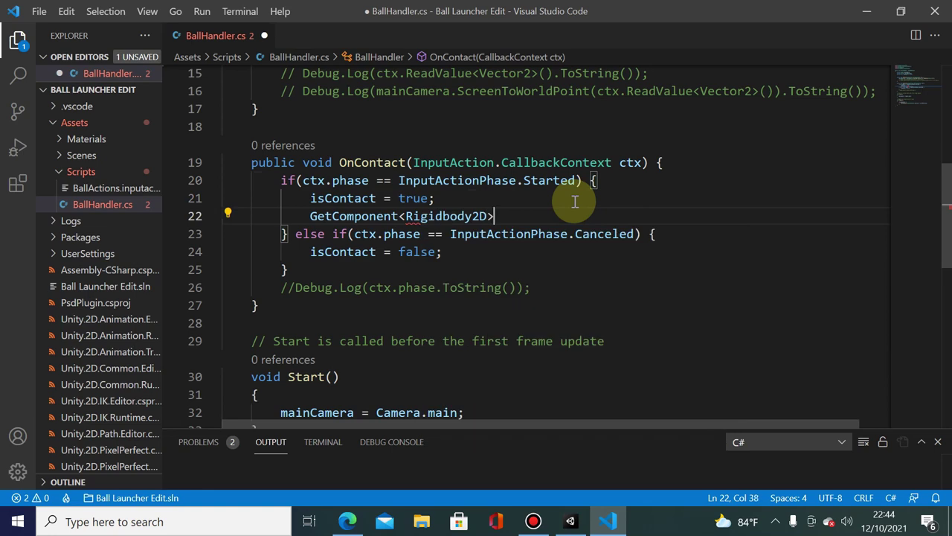
text(().)
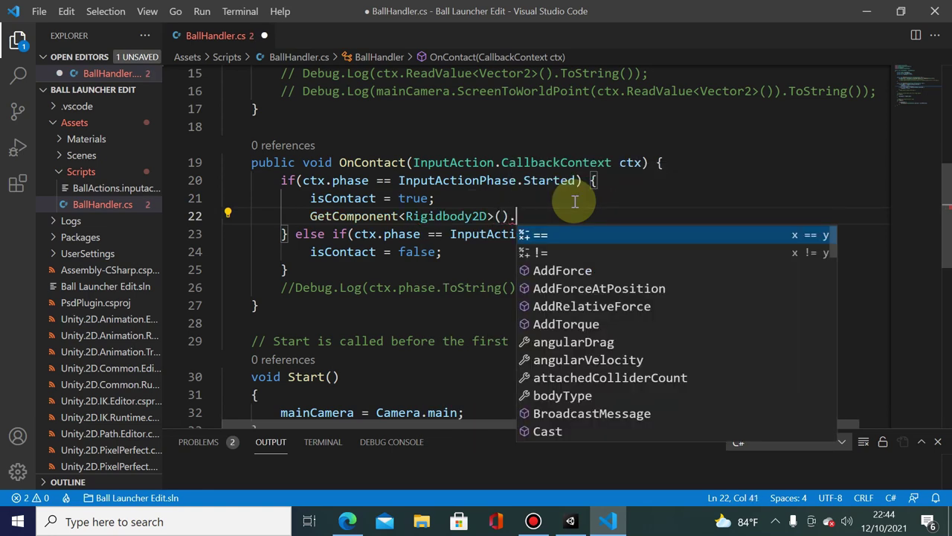
text(isK)
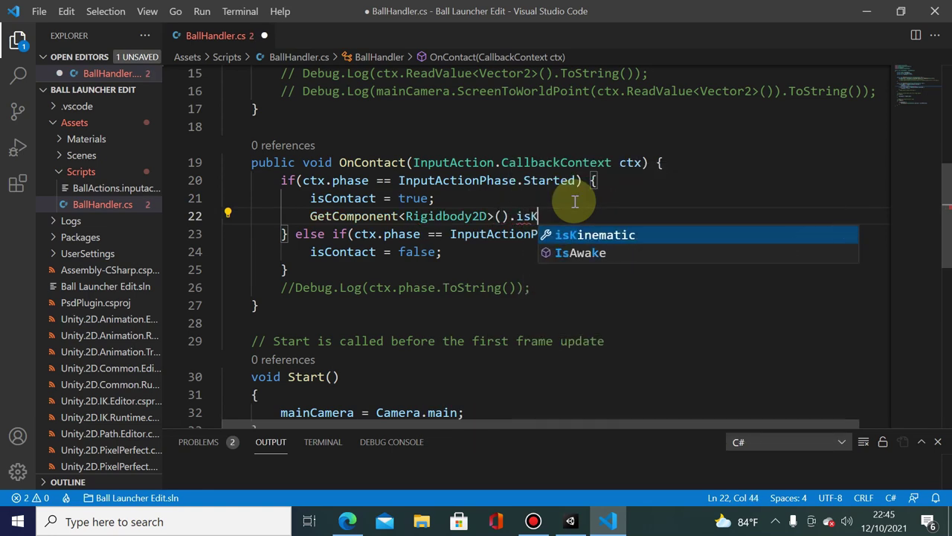
key(Tab)
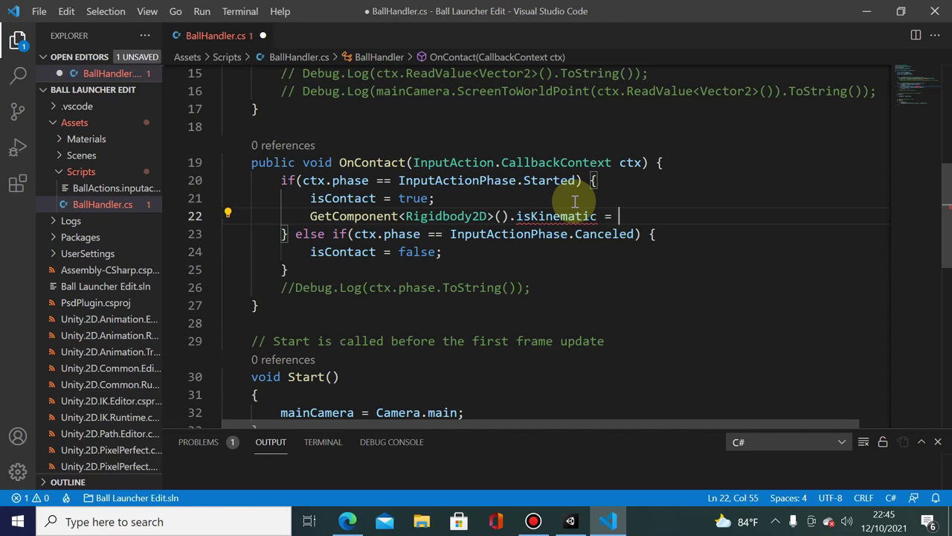
text(true)
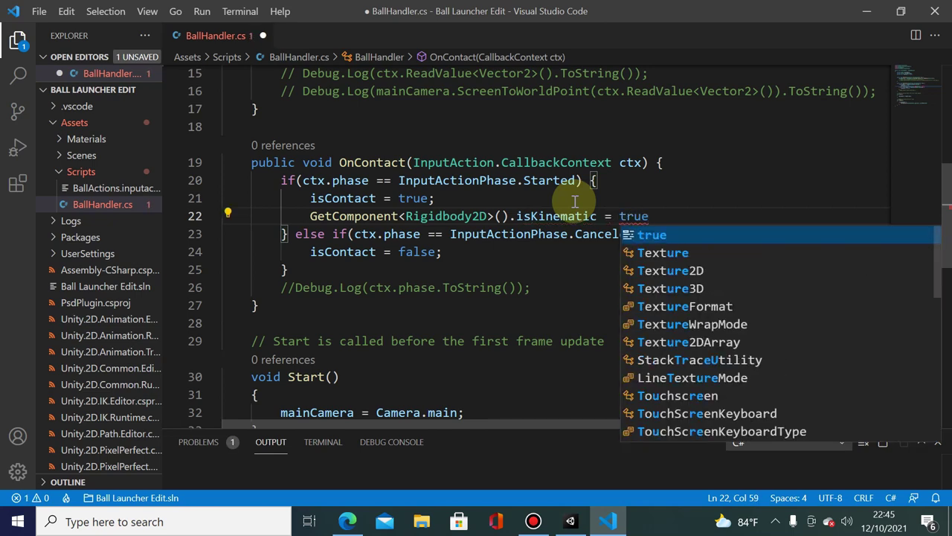
text(;)
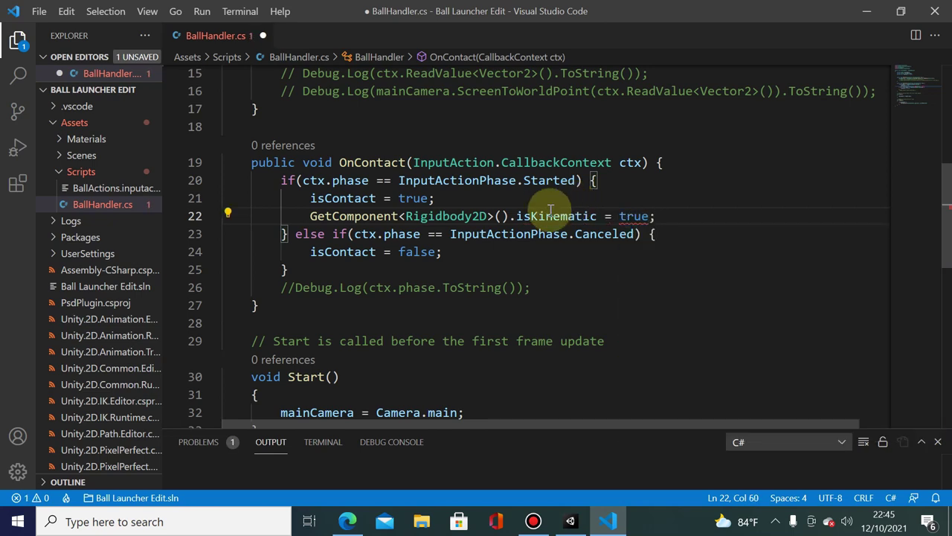
Copy that statement into the Canceled branch after isContact = false, with isKinematic set to false.
click(554, 250)
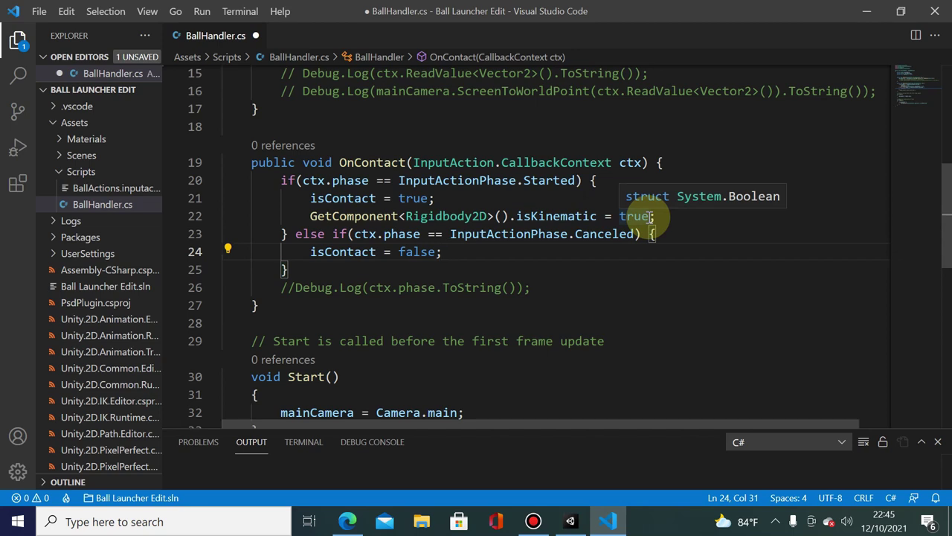
drag(654, 216, 309, 216)
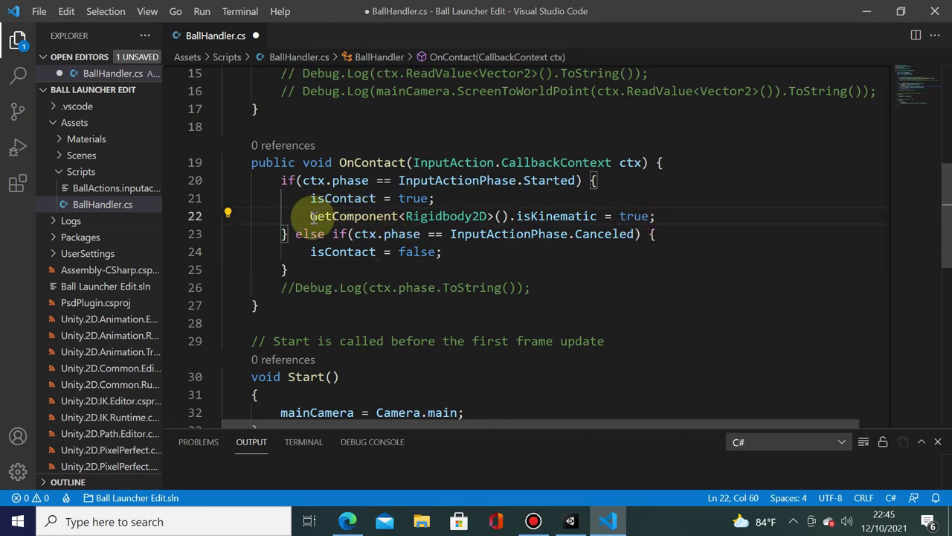
key(ctrl+c)
click(455, 251)
key(Return)
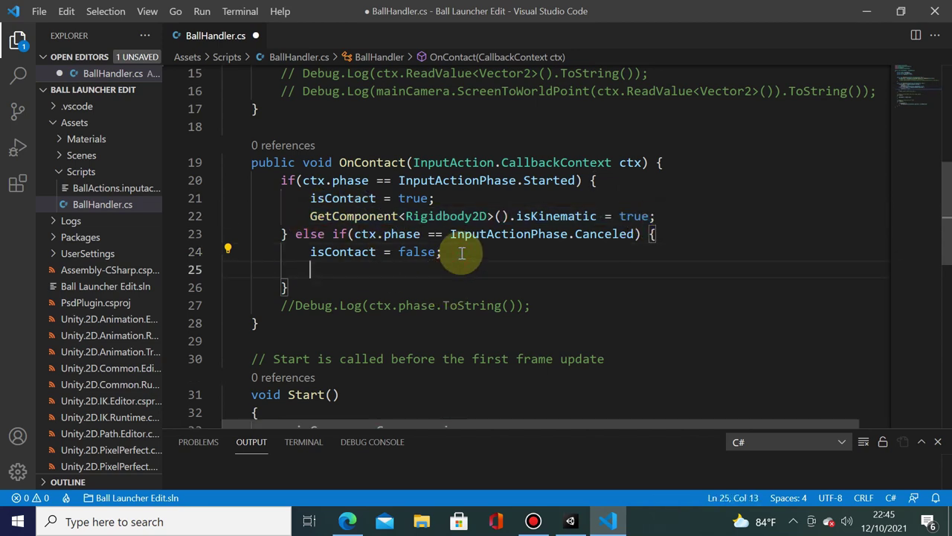
key(ctrl+v)
double_click(634, 269)
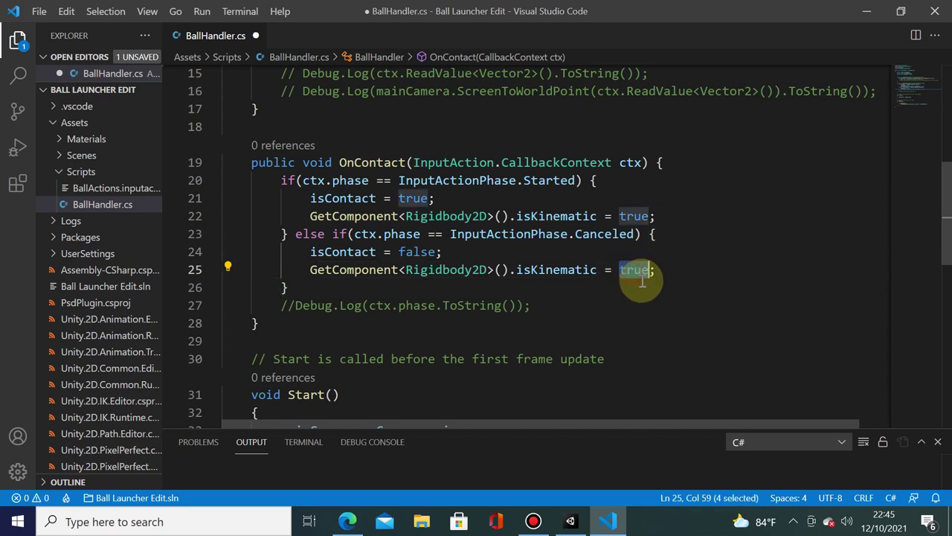
text(false)
click(489, 281)
Save BallHandler.cs and return to Unity.
key(ctrl+s)
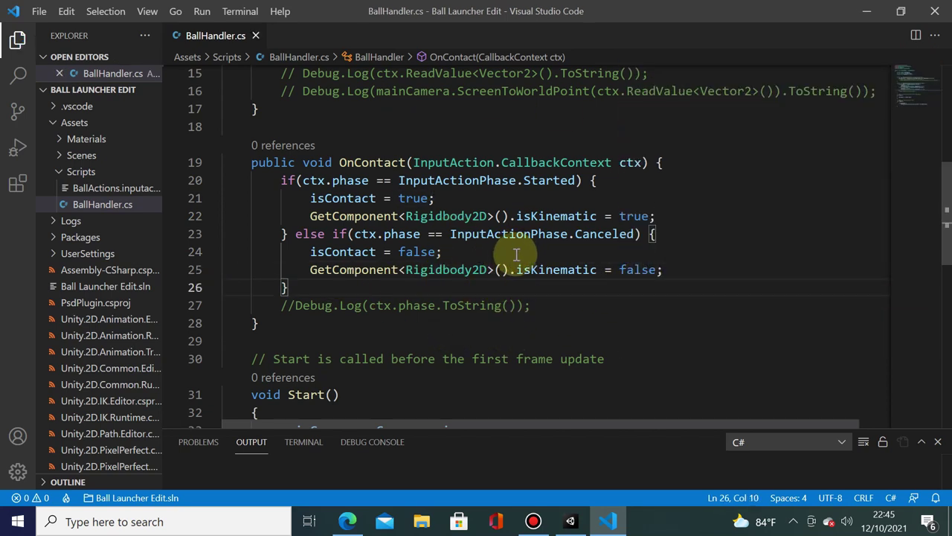
scroll(513, 260, down, 2)
scroll(525, 257, up, 1)
scroll(524, 257, up, 1)
key(alt+Tab)
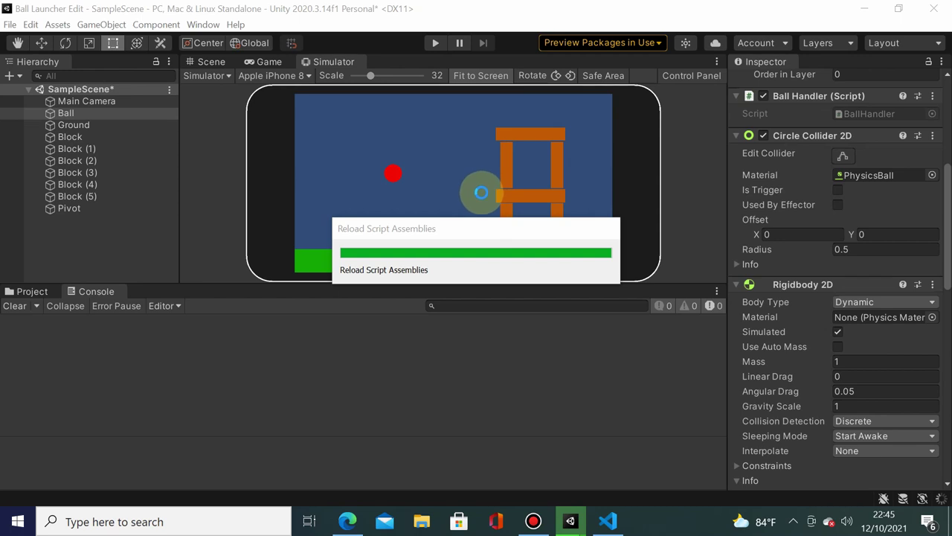
click(436, 42)
drag(504, 167, 471, 212)
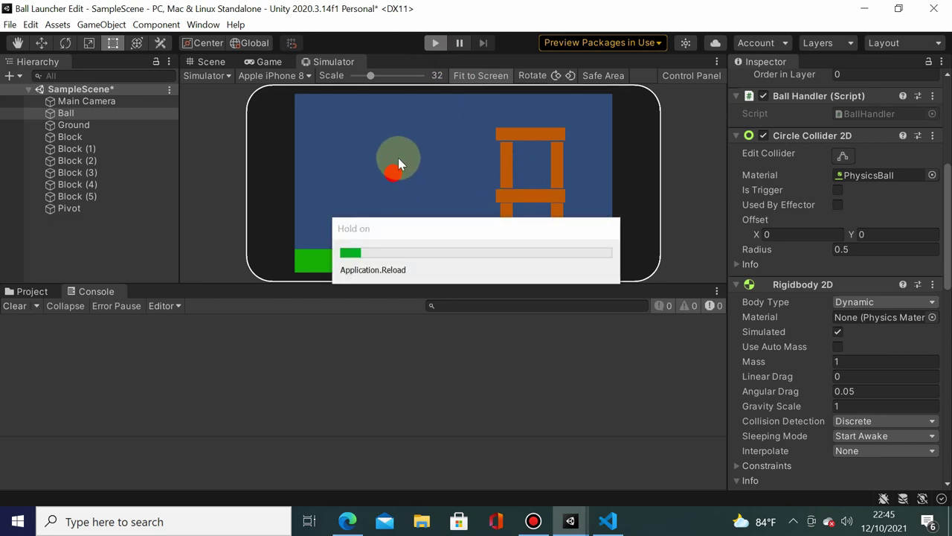
click(435, 42)
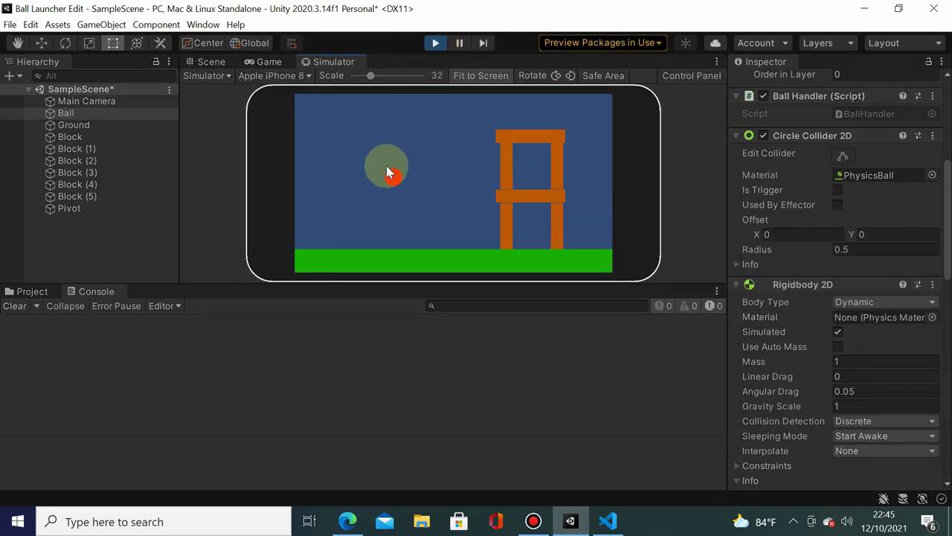
mouse_move(360, 200)
mouse_down()
mouse_move(337, 214)
mouse_move(346, 151)
mouse_up()
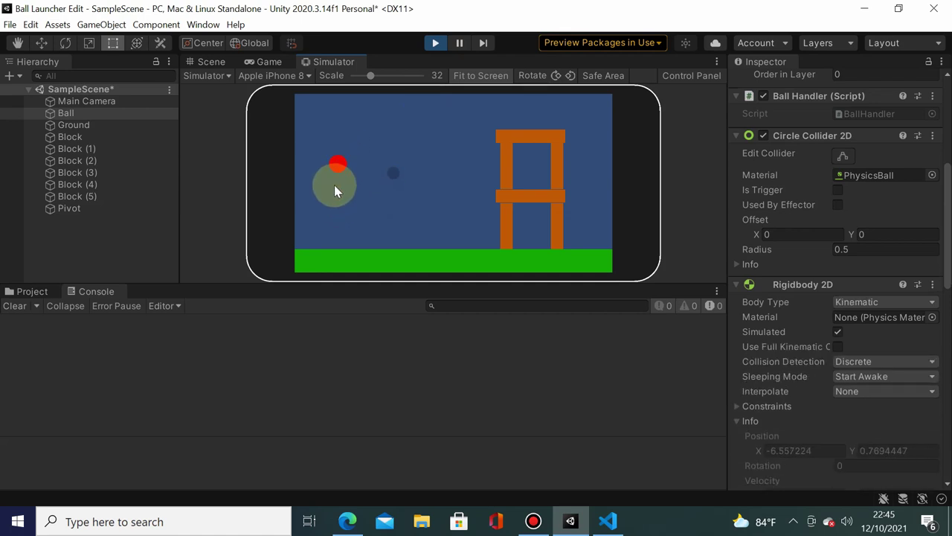
drag(334, 187, 319, 225)
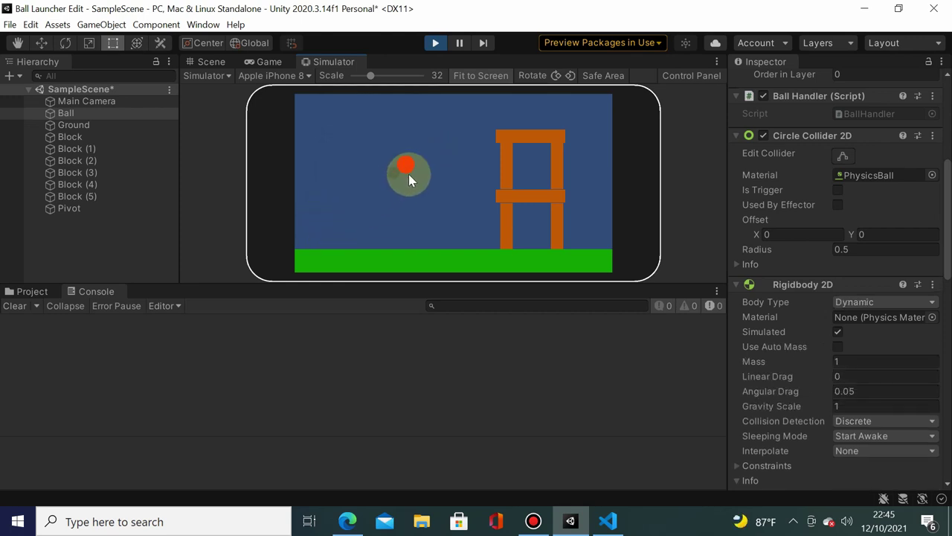
drag(375, 199, 327, 197)
drag(410, 191, 337, 246)
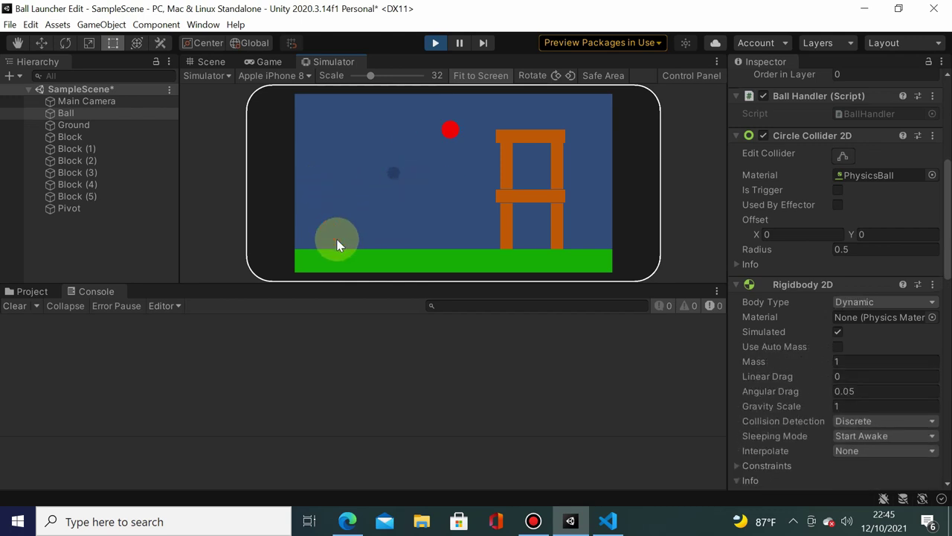
mouse_move(389, 190)
mouse_down()
mouse_move(323, 226)
mouse_move(316, 214)
mouse_up()
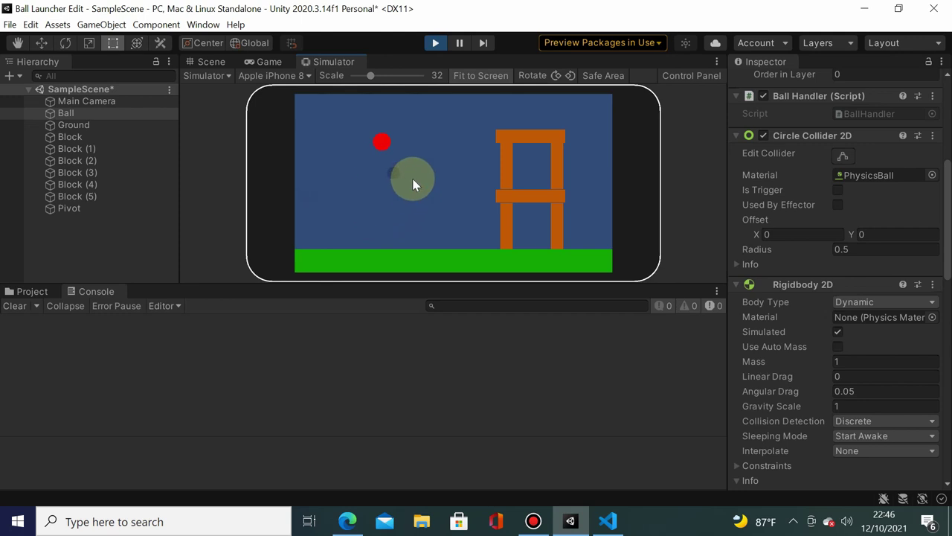
drag(414, 184, 319, 224)
drag(392, 196, 307, 227)
drag(353, 203, 361, 209)
click(439, 44)
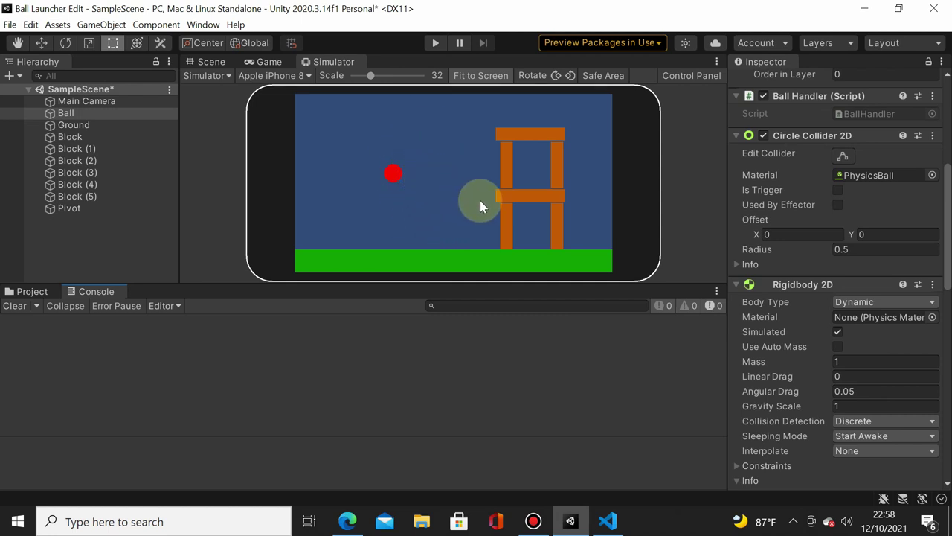
Add GetComponent<SpringJoint2D>().enabled = false; after the isKinematic = false line, then save BallHandler.cs.
click(608, 521)
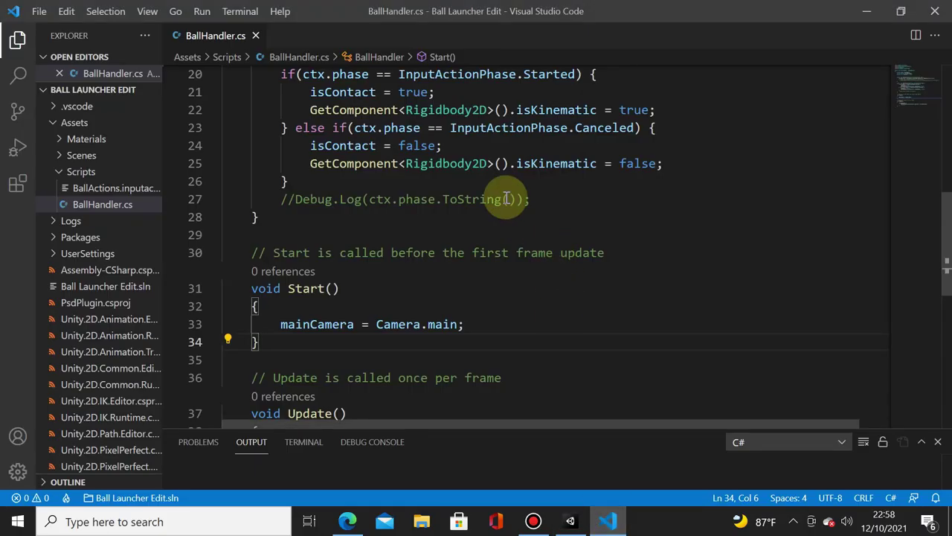
scroll(491, 197, up, 1)
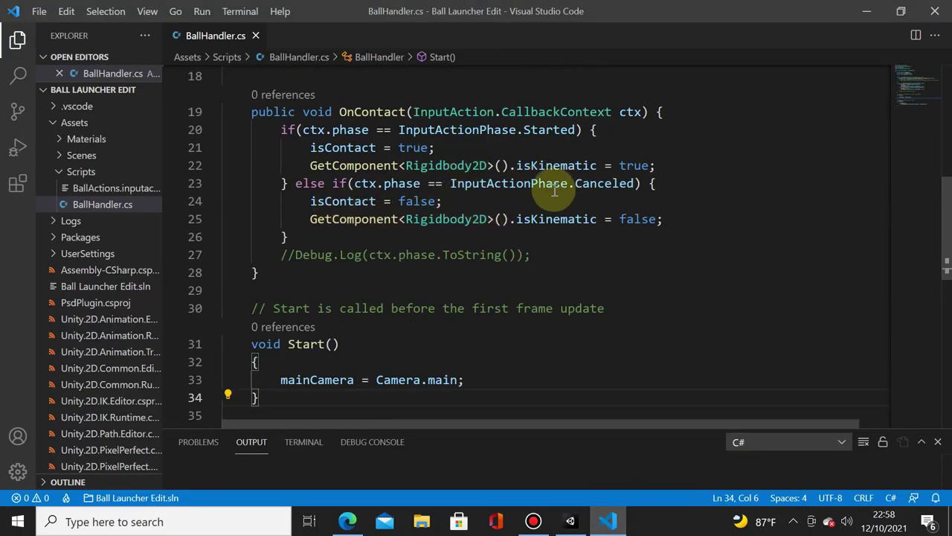
click(679, 225)
key(Return)
text(G)
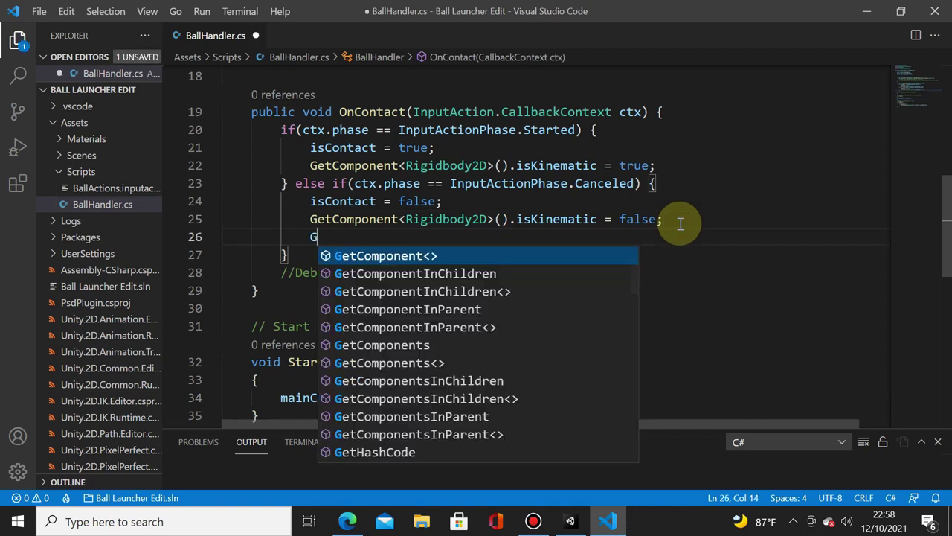
text(etCo)
key(Tab)
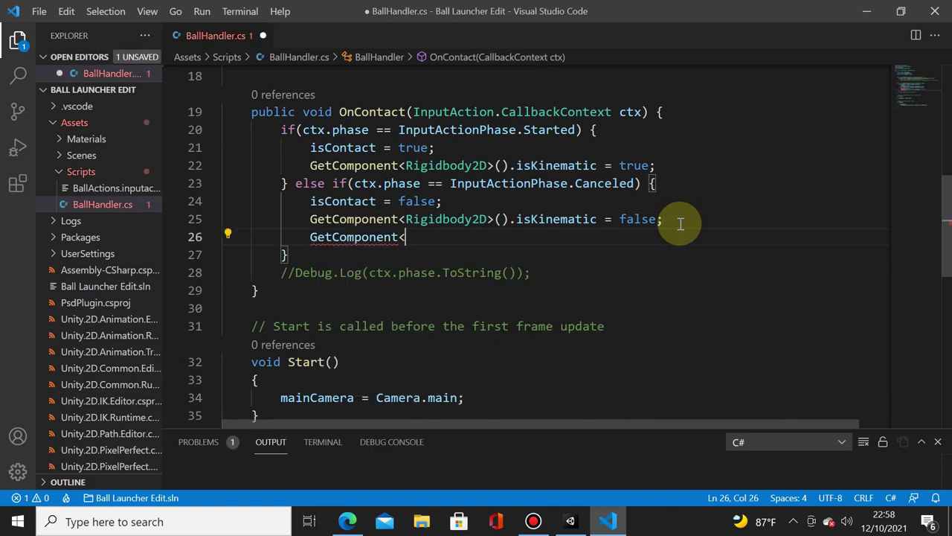
text(Spri)
key(Tab)
text(>)
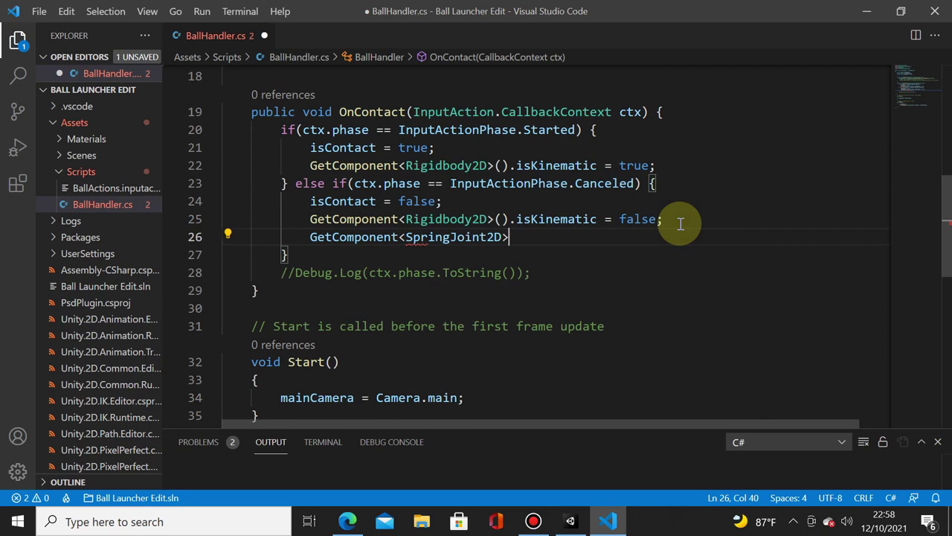
text(().)
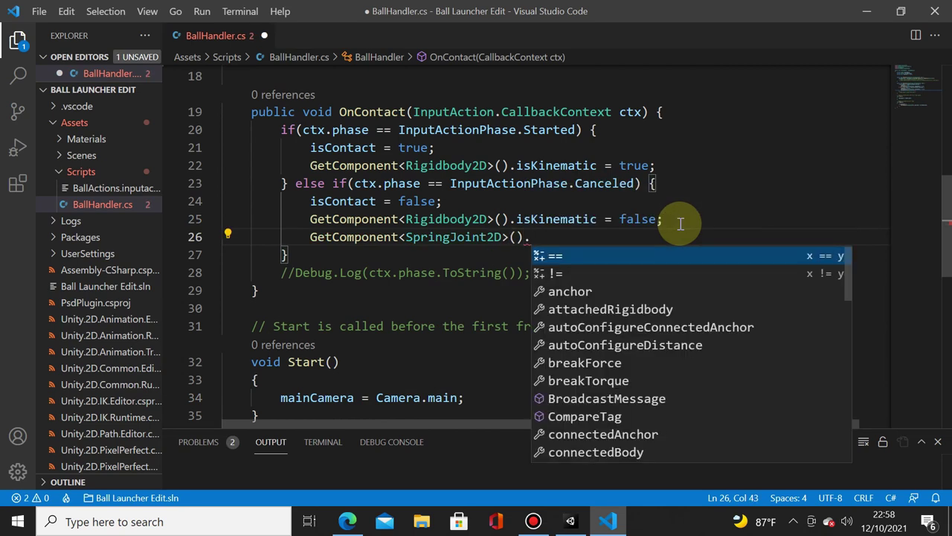
text(en)
key(Tab)
text(als)
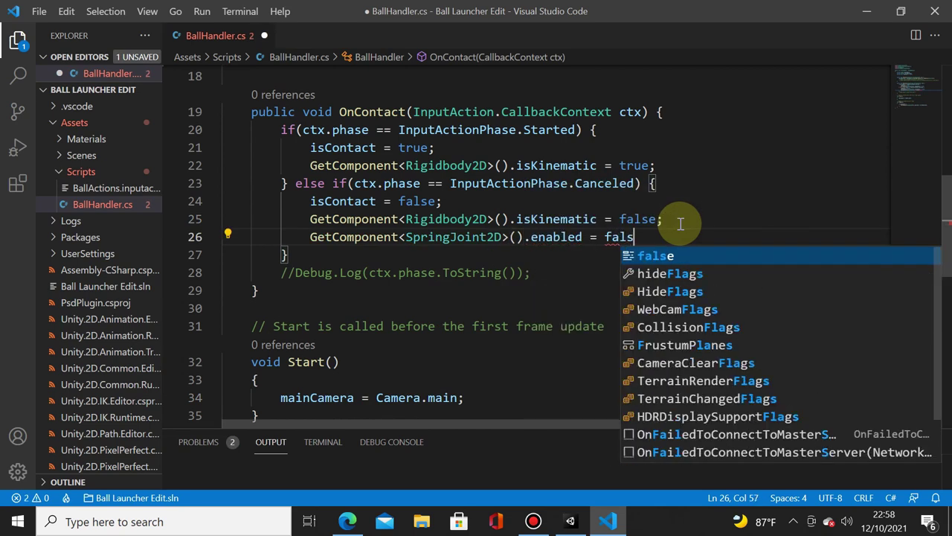
text(e;)
key(ctrl+s)
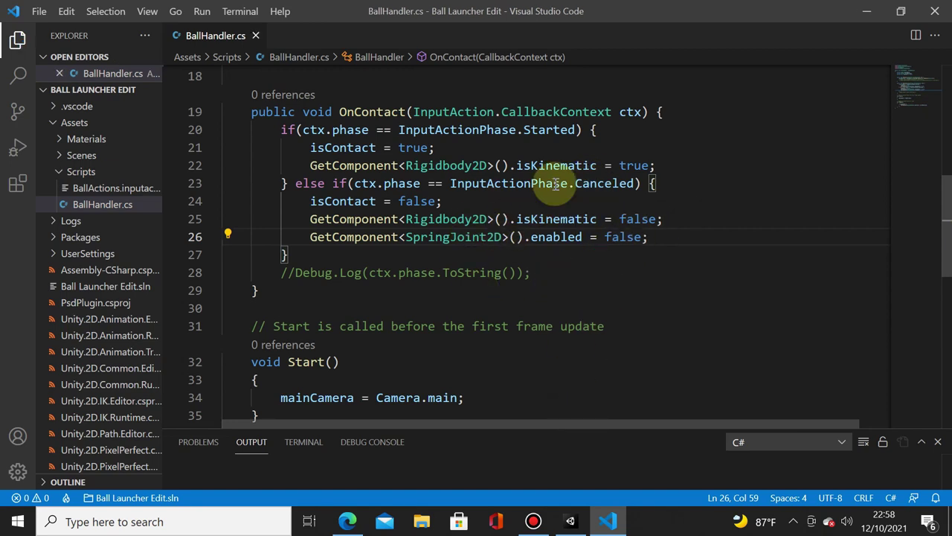
Enter play mode and pull the red ball left to test holding and releasing it.
click(571, 521)
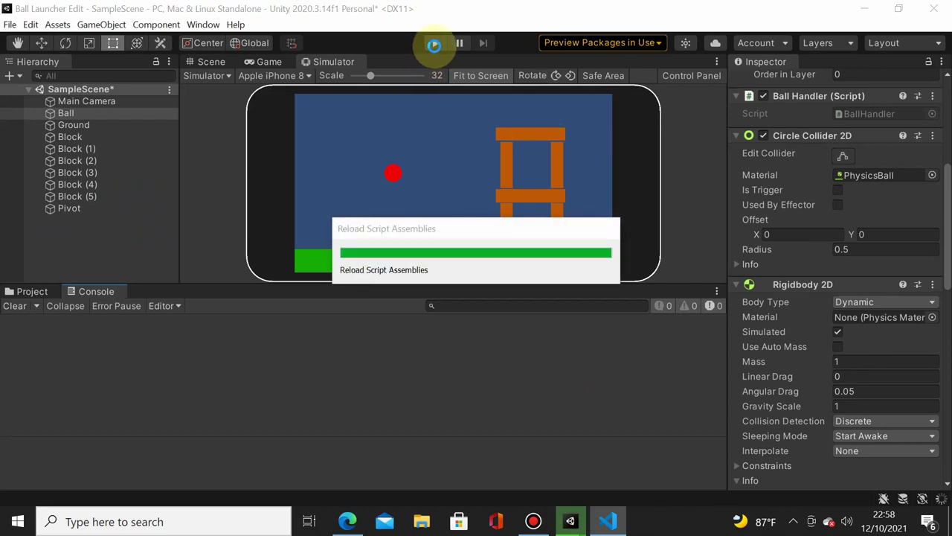
click(435, 43)
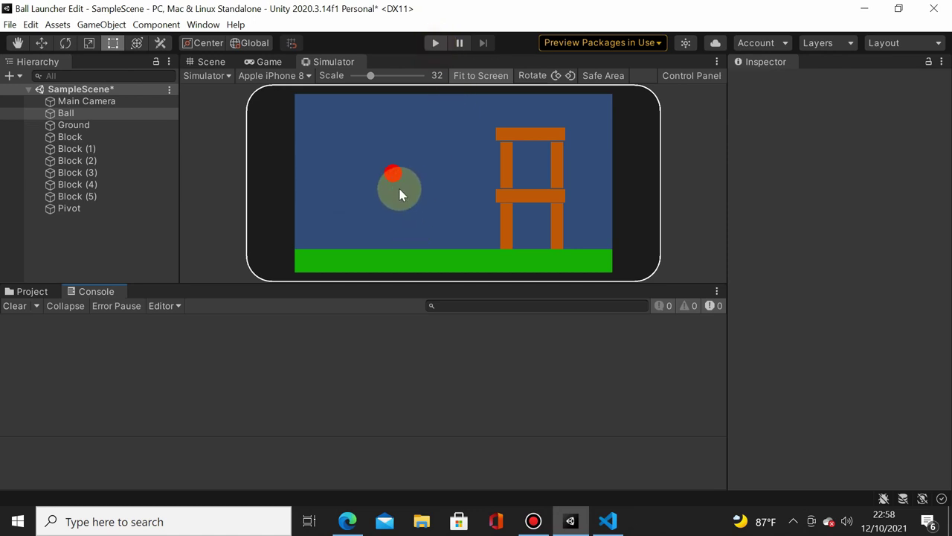
click(435, 43)
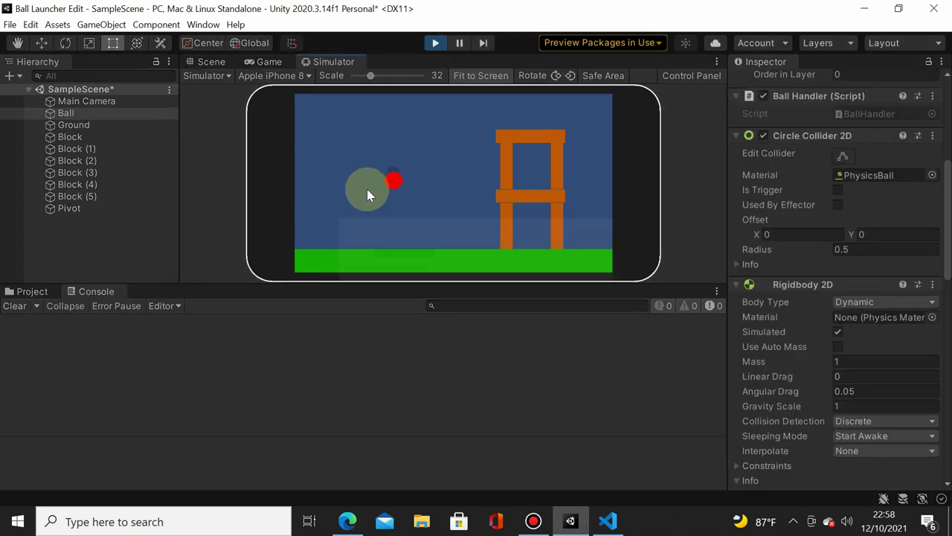
mouse_move(372, 196)
mouse_down()
mouse_move(338, 191)
mouse_move(340, 200)
mouse_up()
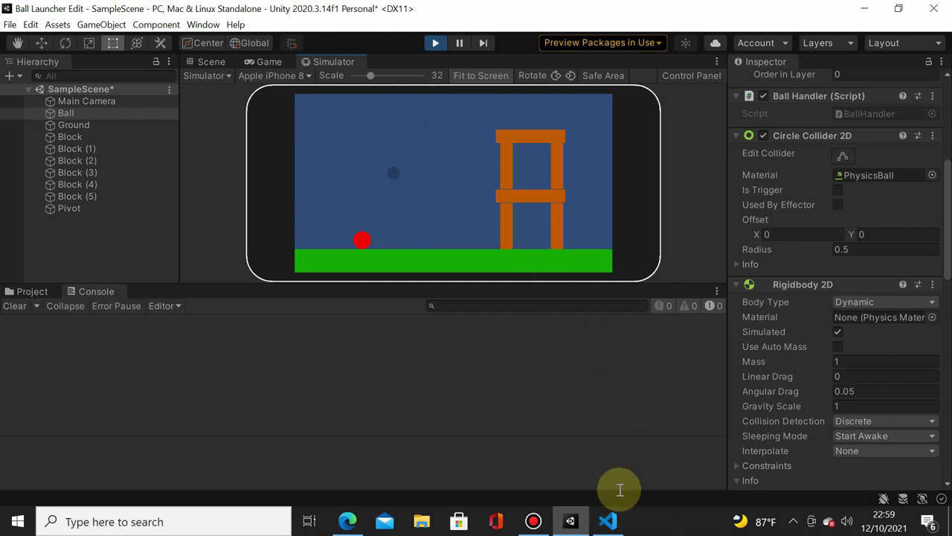
Insert an empty Invoke() call on a new line before the SpringJoint2D-disabling statement.
click(608, 518)
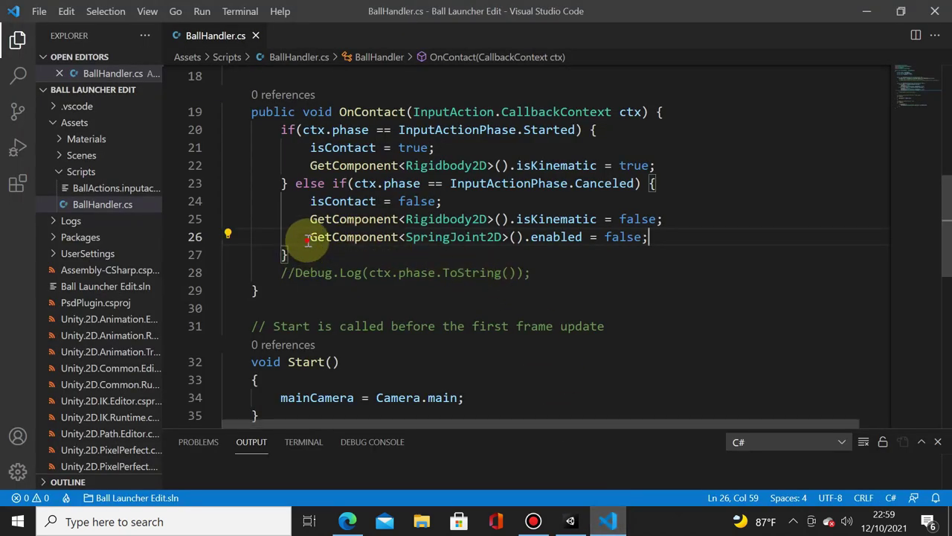
drag(306, 238, 655, 233)
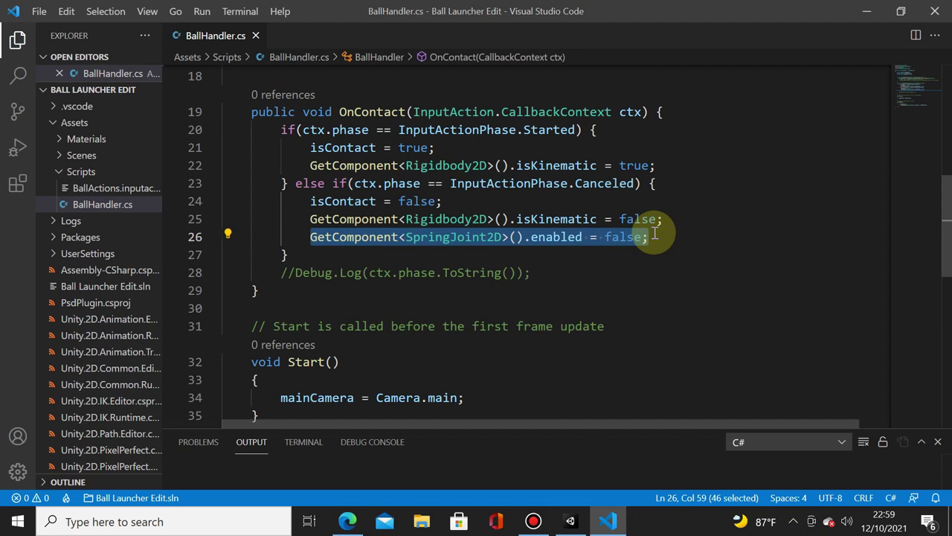
click(654, 233)
drag(655, 233, 309, 235)
key(ctrl+c)
click(678, 218)
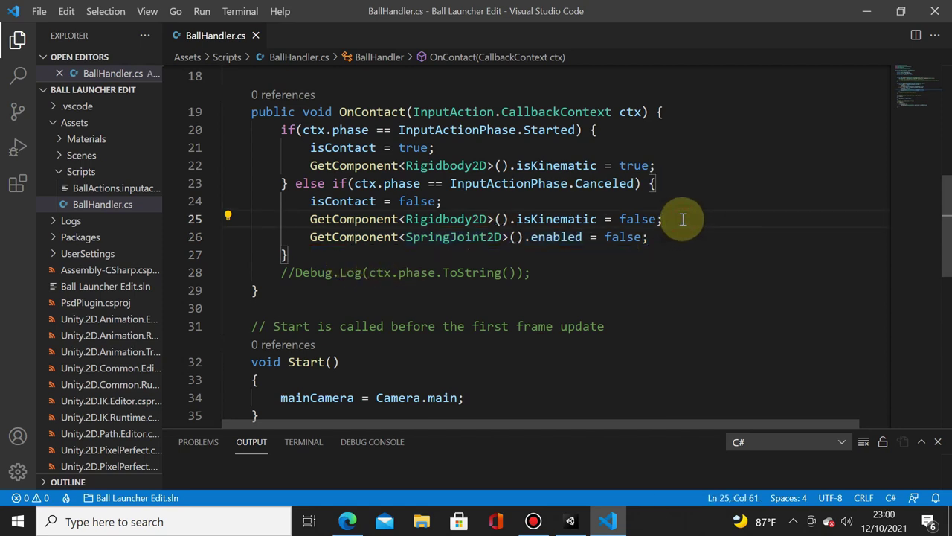
key(Return)
text(Invoke)
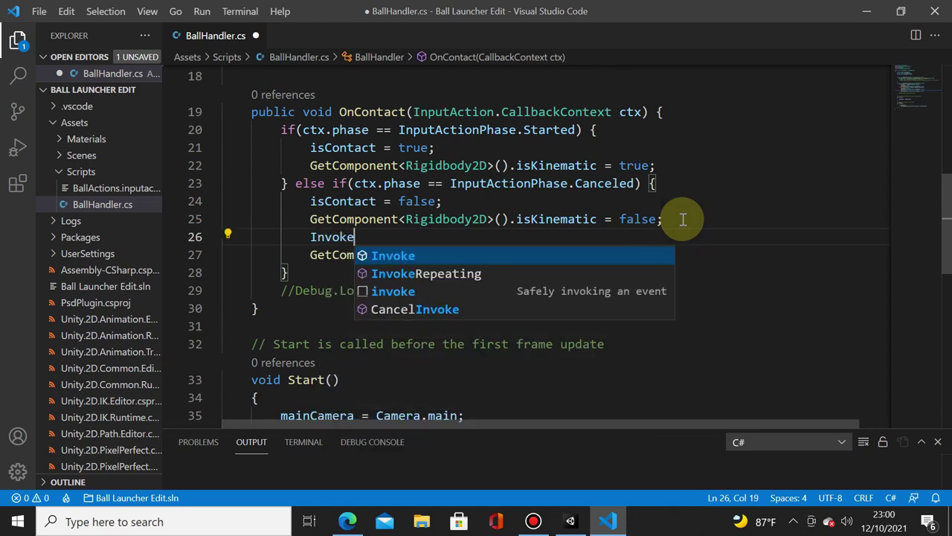
text(())
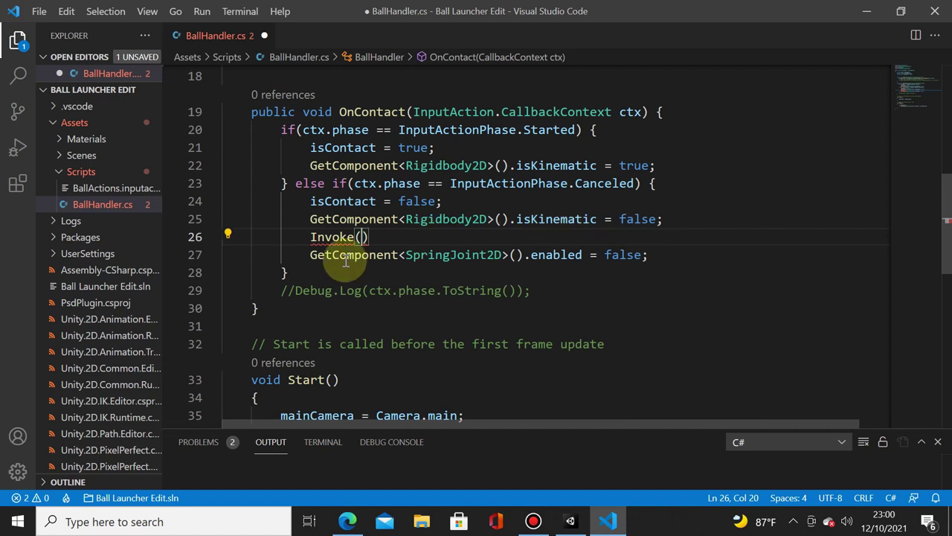
mouse_move(362, 236)
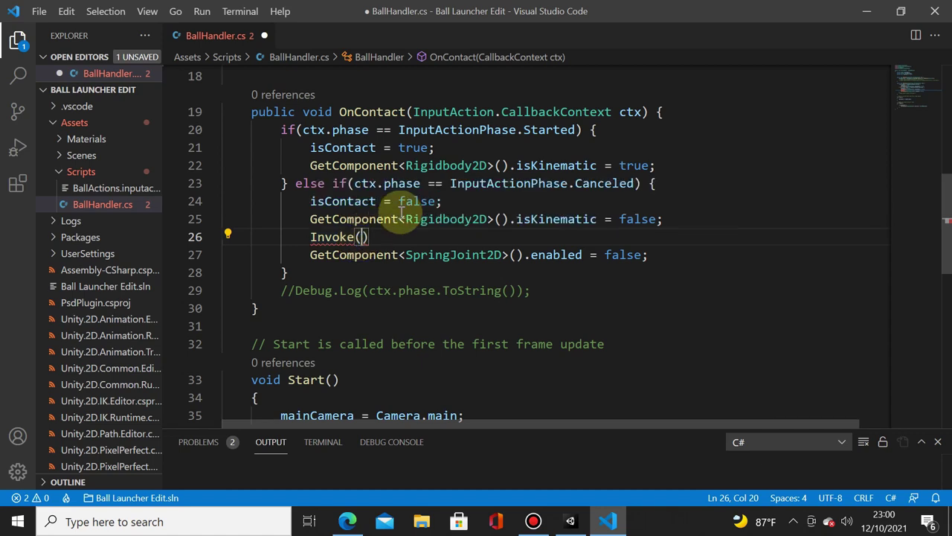
click(261, 308)
Create a private DetachBall() method and move the SpringJoint2D enabled = false statement into it.
key(Return)
key(Return)
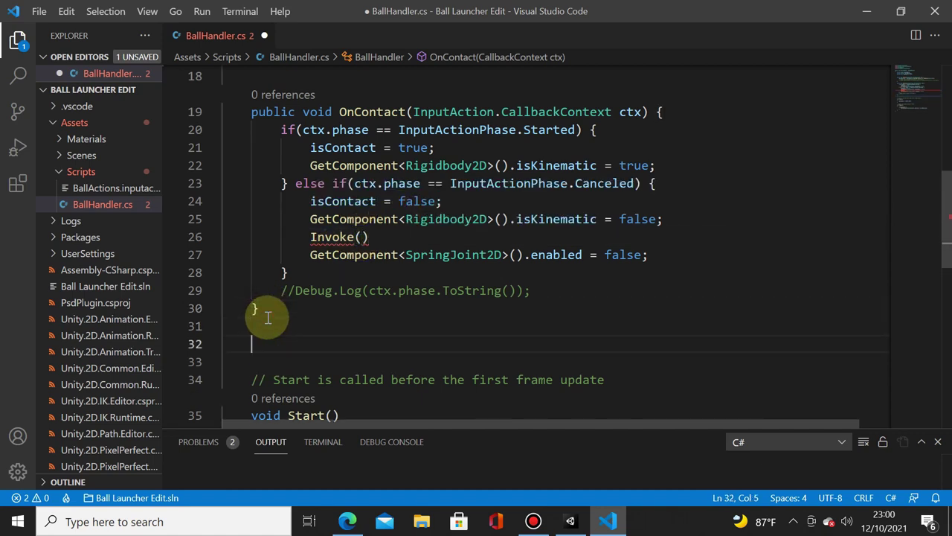
text(private vo)
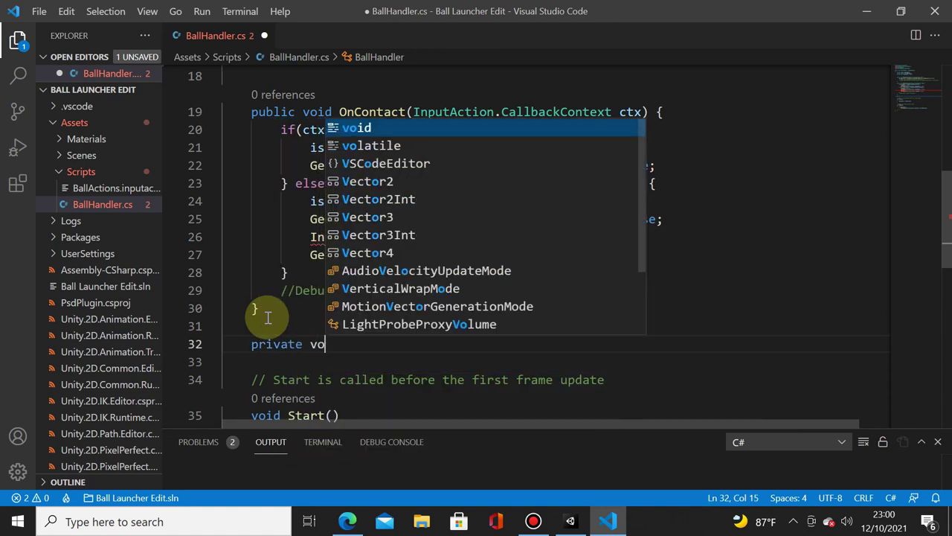
text(id DetachBa)
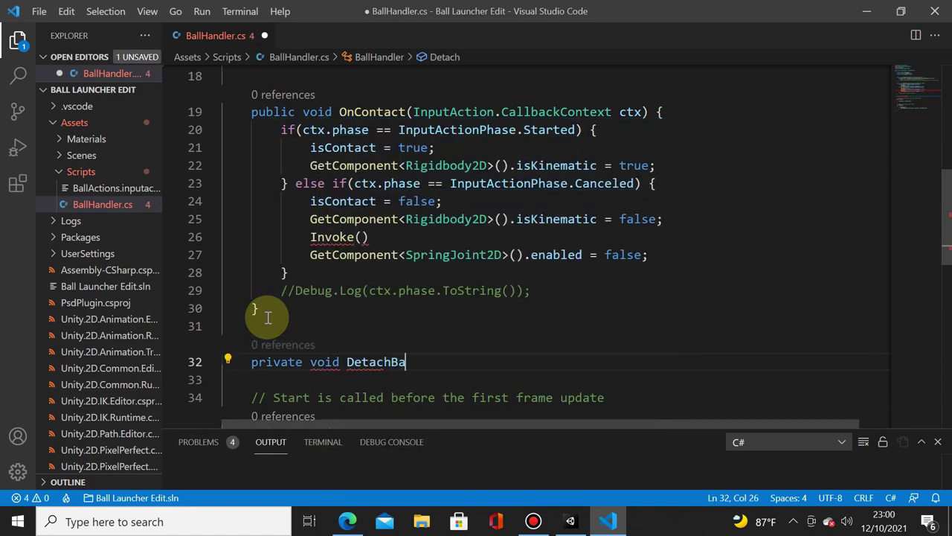
text(ll() {)
key(Return)
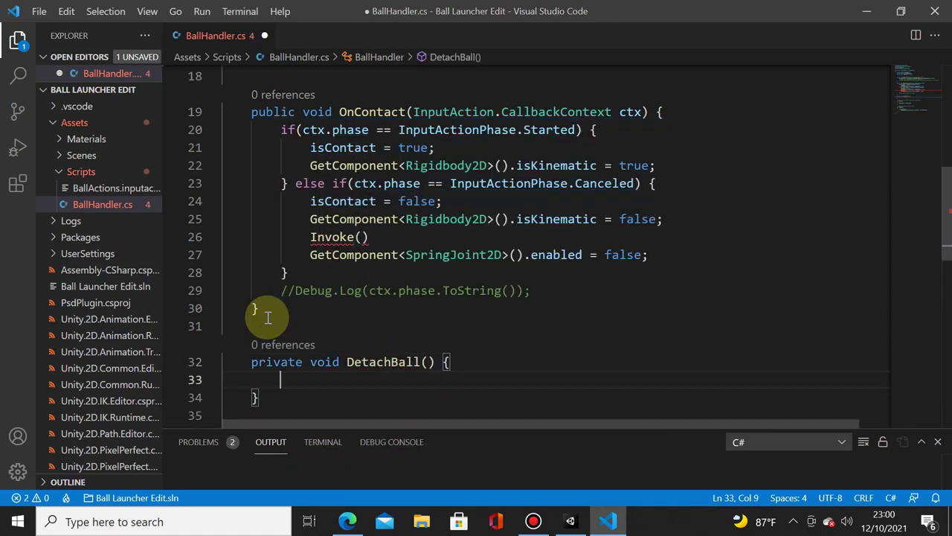
click(311, 251)
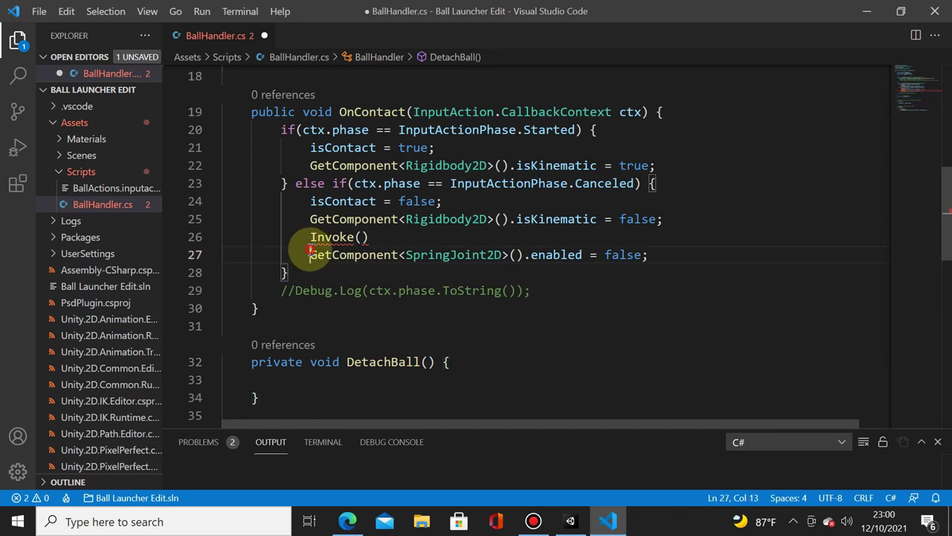
shift+click(649, 254)
key(Delete)
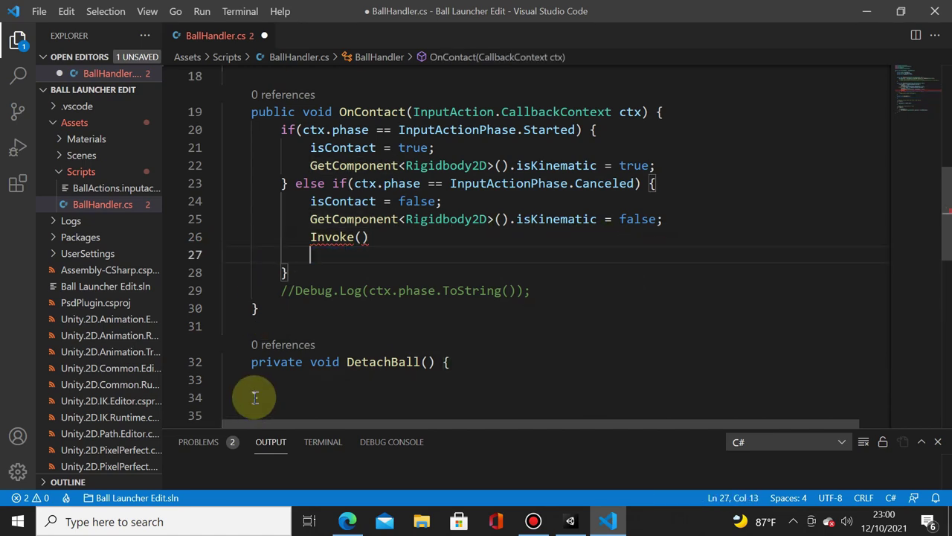
click(275, 378)
key(ctrl+v)
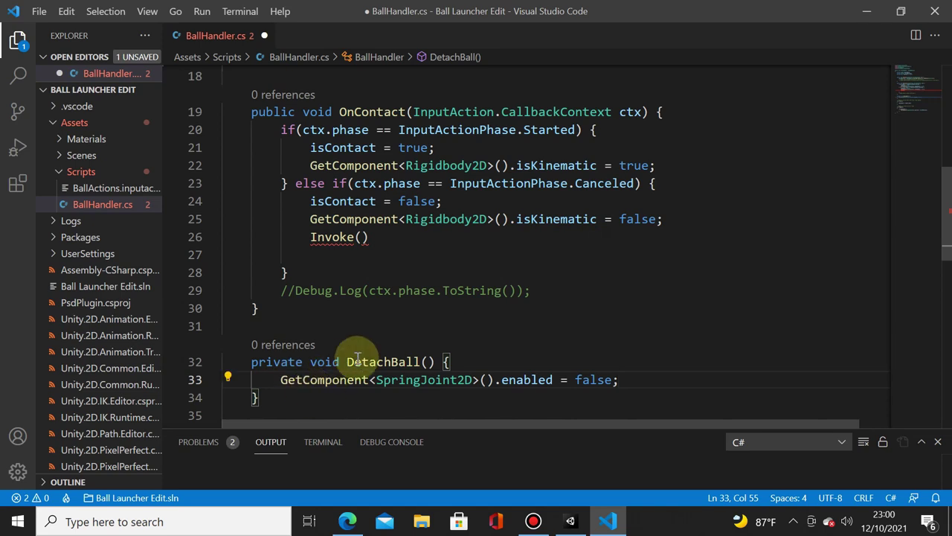
Make the Canceled branch call Invoke("DetachBall").
click(361, 237)
text(")
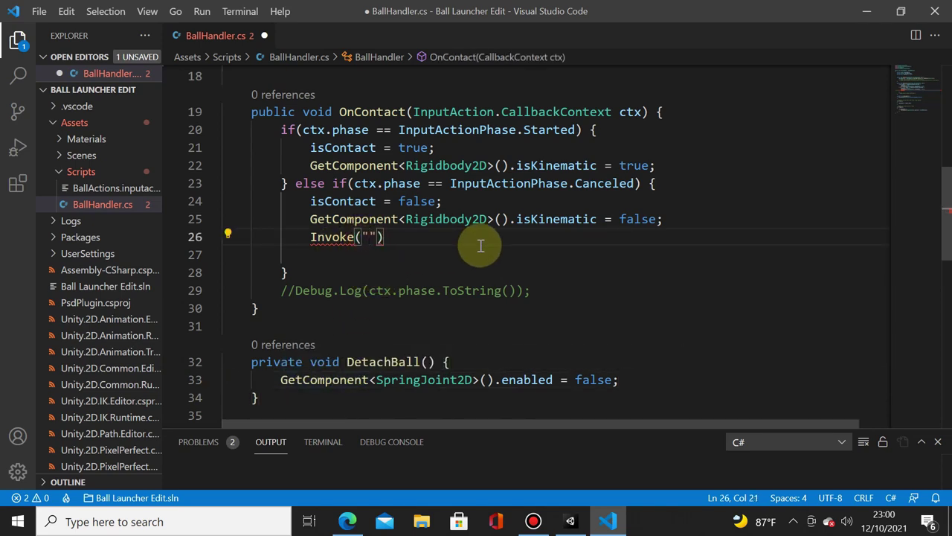
text(DetachBall)
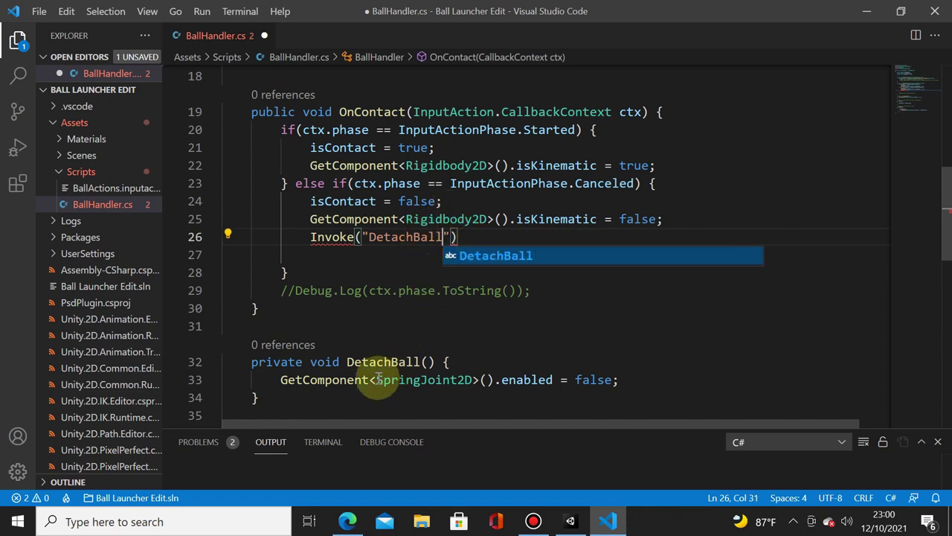
drag(369, 237, 450, 235)
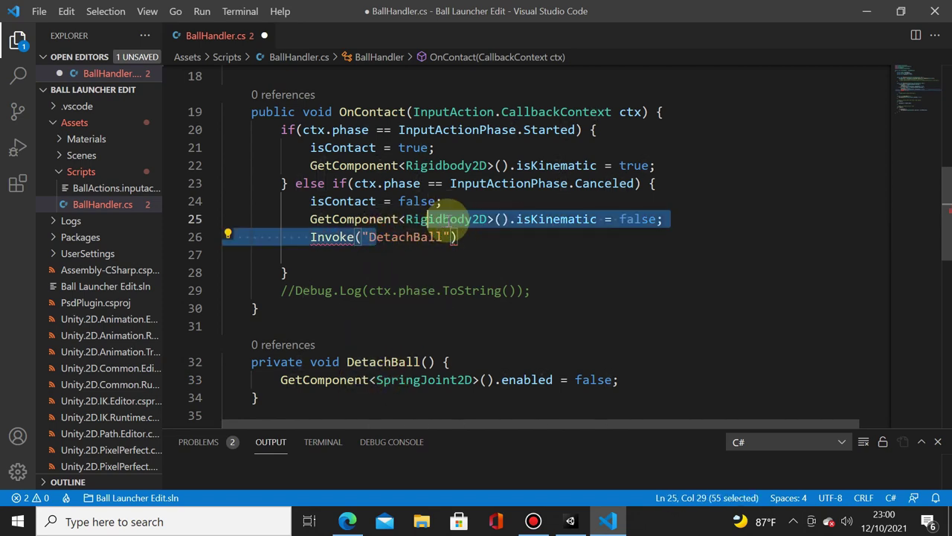
drag(355, 236, 369, 236)
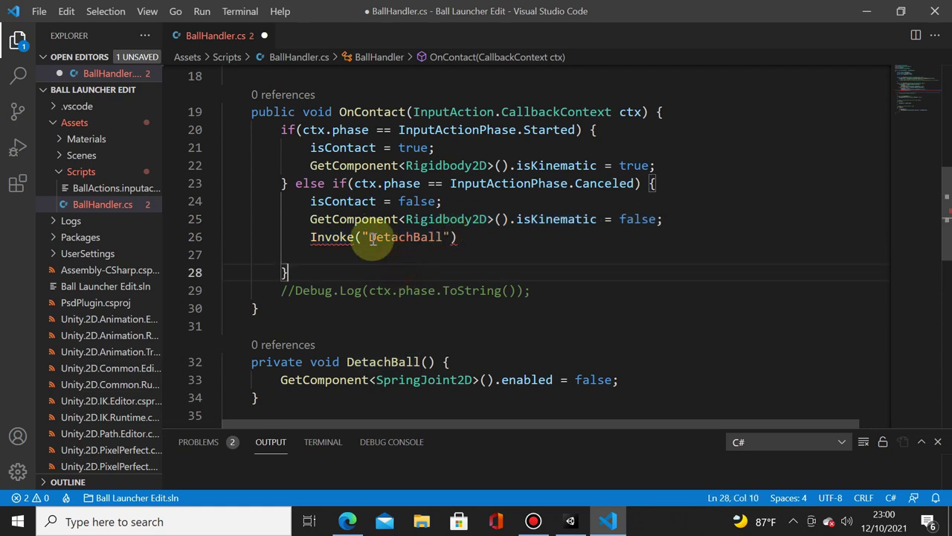
shift+click(453, 236)
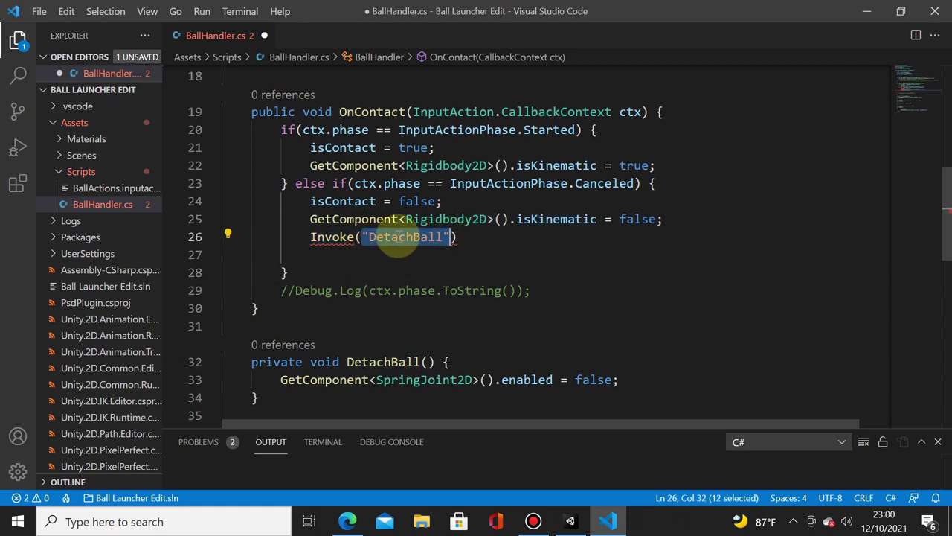
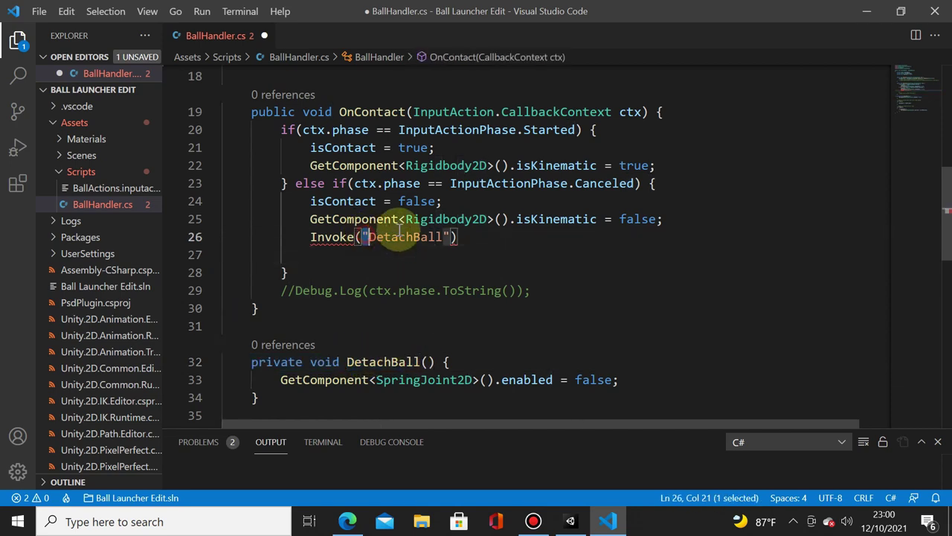
Replace the "DetachBall" string in OnContact's Invoke call with nameof(, starting to type the DetachBall name.
text(nvoke(n)
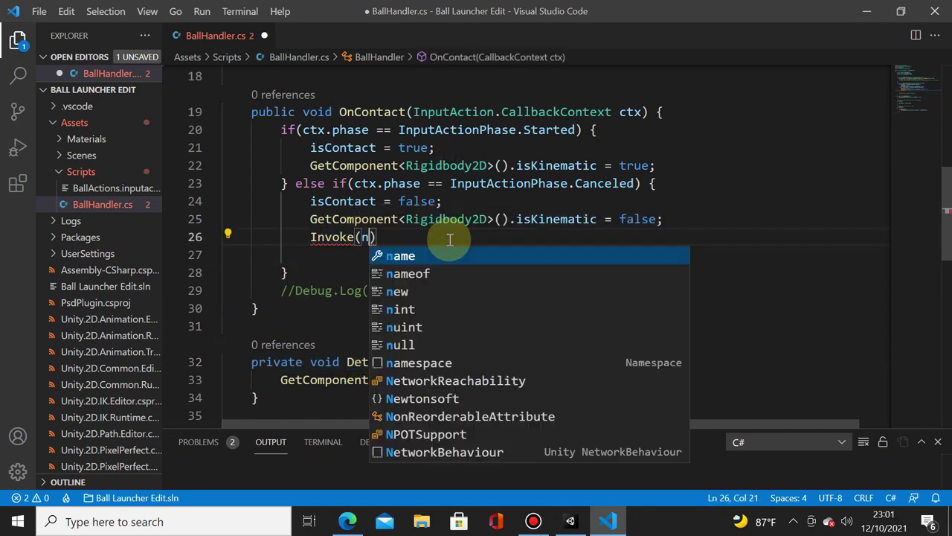
text(ameO)
key(Tab)
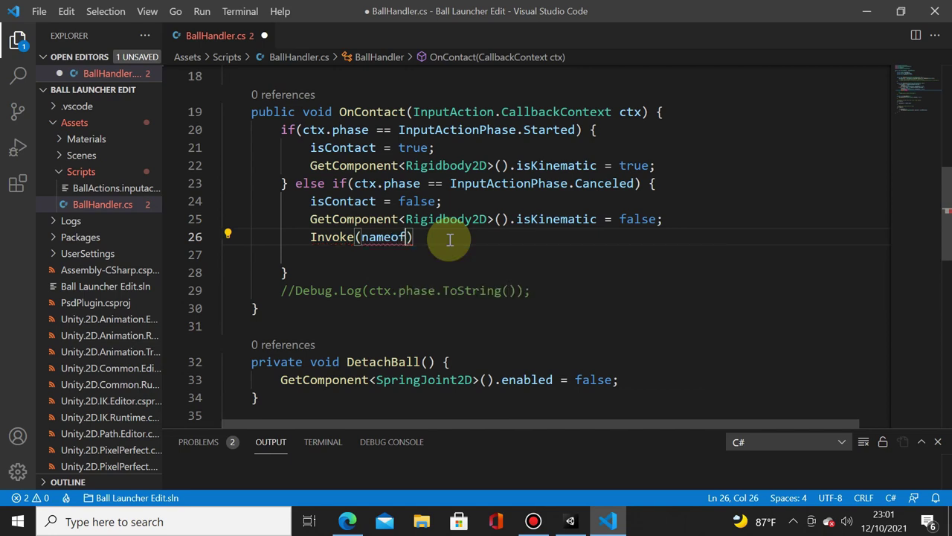
Make the Invoke call on line 26 run DetachBall with a 0.3f delay and save.
text((DeetachBall)
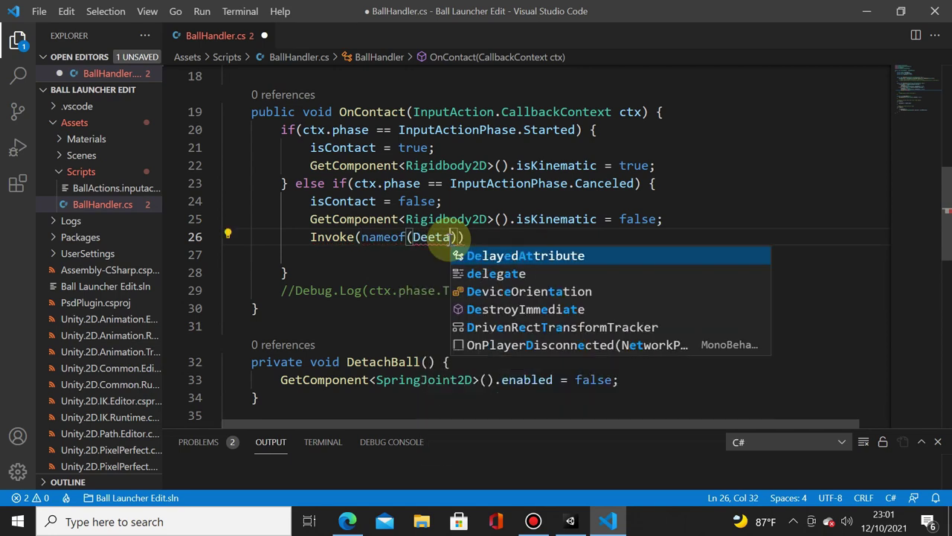
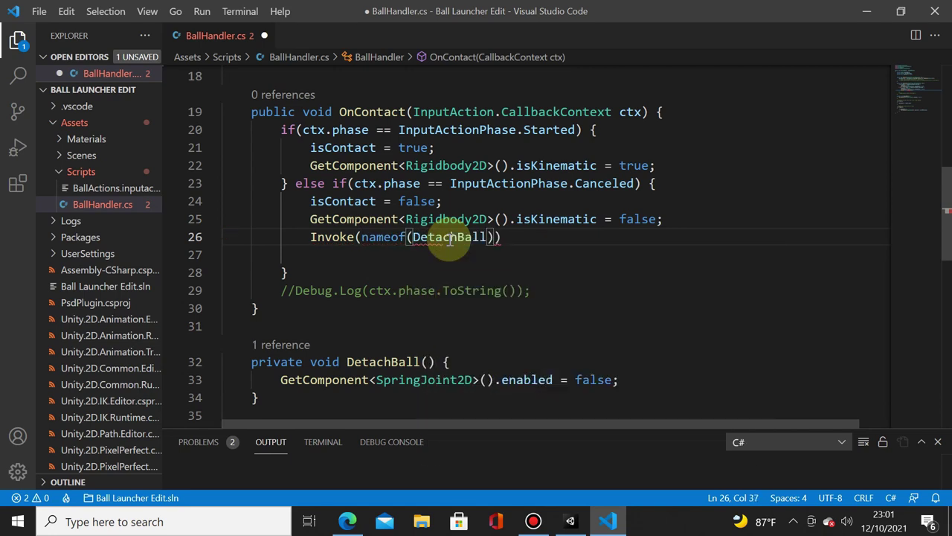
Replace the "DetachBall" string in OnContact's Invoke call with nameof(, starting to type the DetachBall name.
Make the Invoke call on line 26 run DetachBall with a 0.3f delay and save.
text(,)
key(Escape)
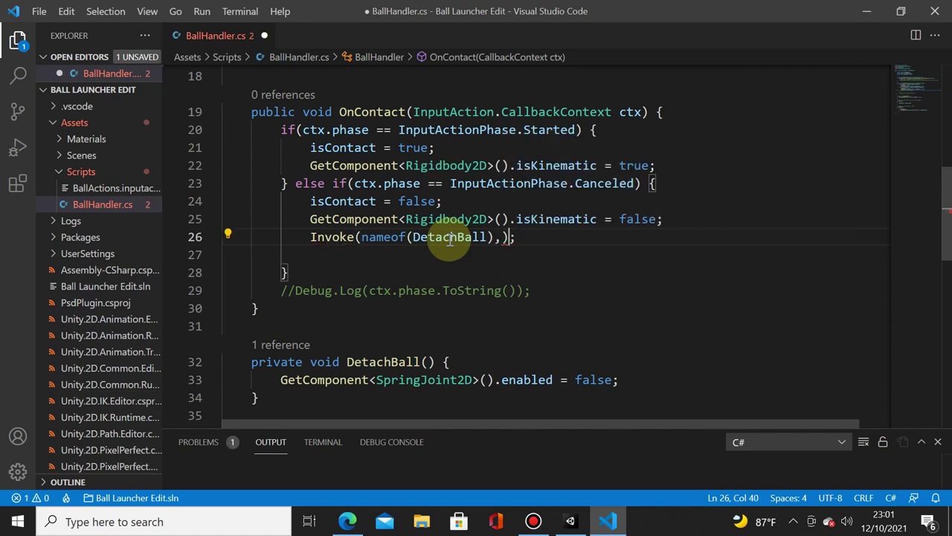
key(End)
text(;)
key(Left)
key(Left)
text(0)
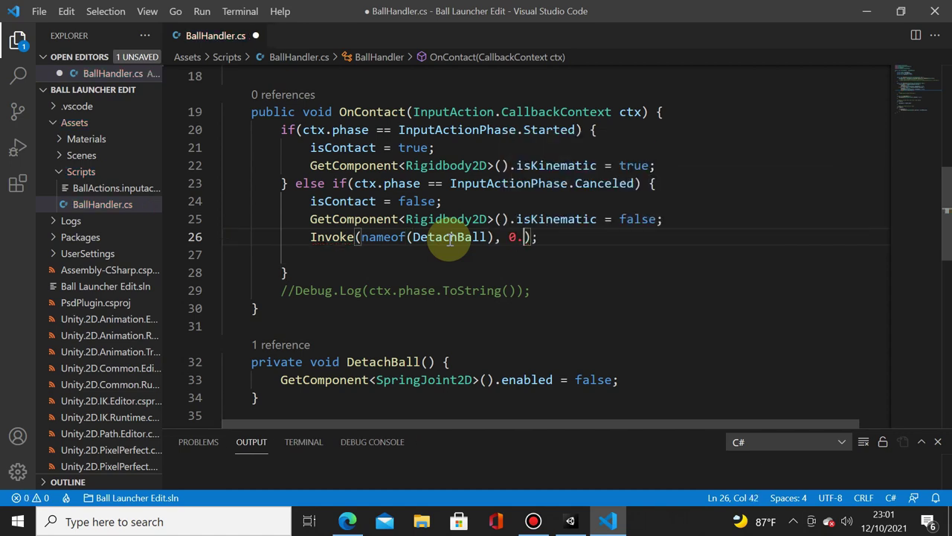
text(.3f)
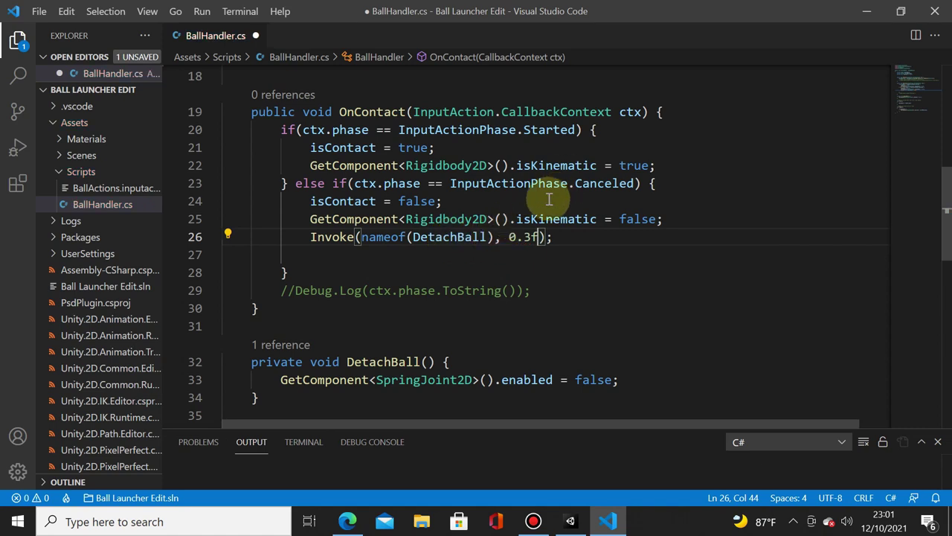
key(ctrl+s)
Delete the leftover empty line 27 and save BallHandler.cs again.
key(Down)
click(574, 235)
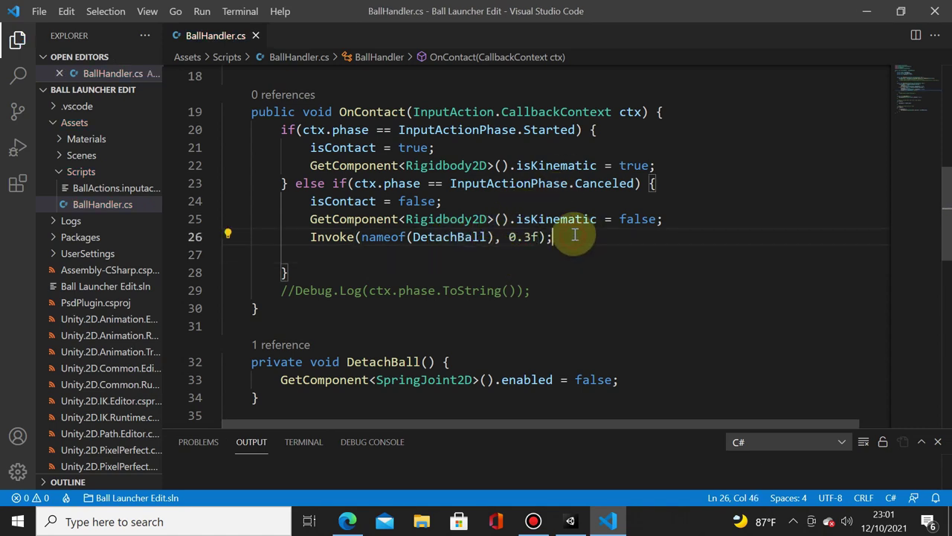
key(shift+Down)
key(Delete)
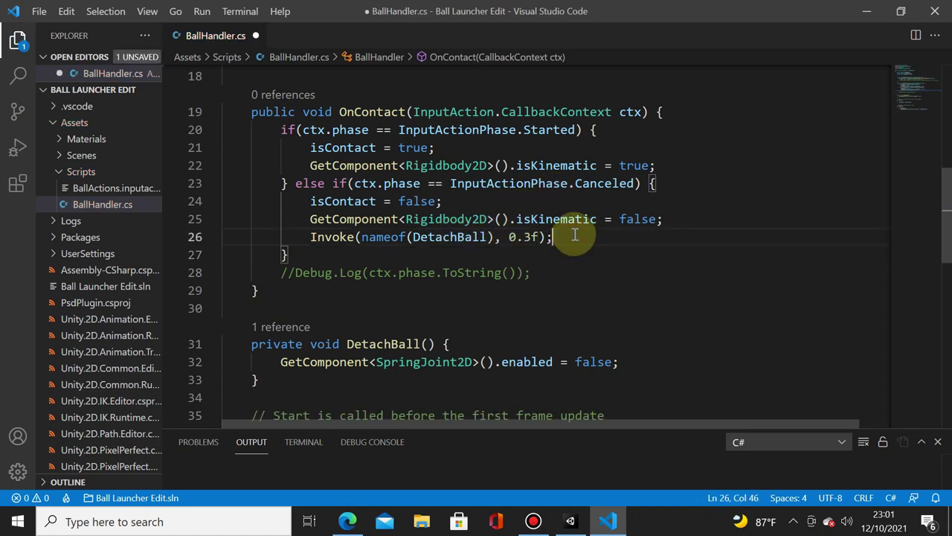
key(ctrl+s)
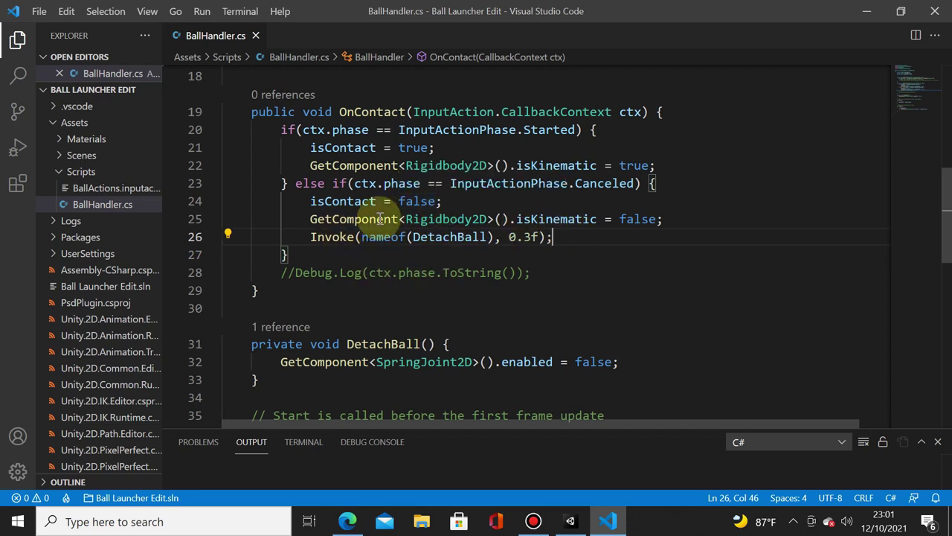
Review the isKinematic and SpringJoint2D lines in DetachBall, then go to Unity.
mouse_move(310, 219)
mouse_down()
mouse_move(672, 204)
mouse_move(677, 214)
mouse_up()
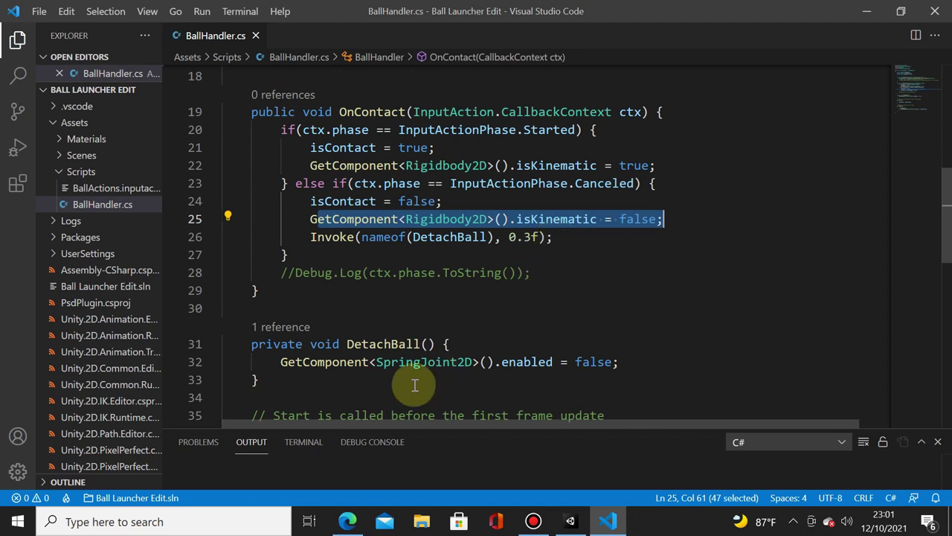
click(280, 362)
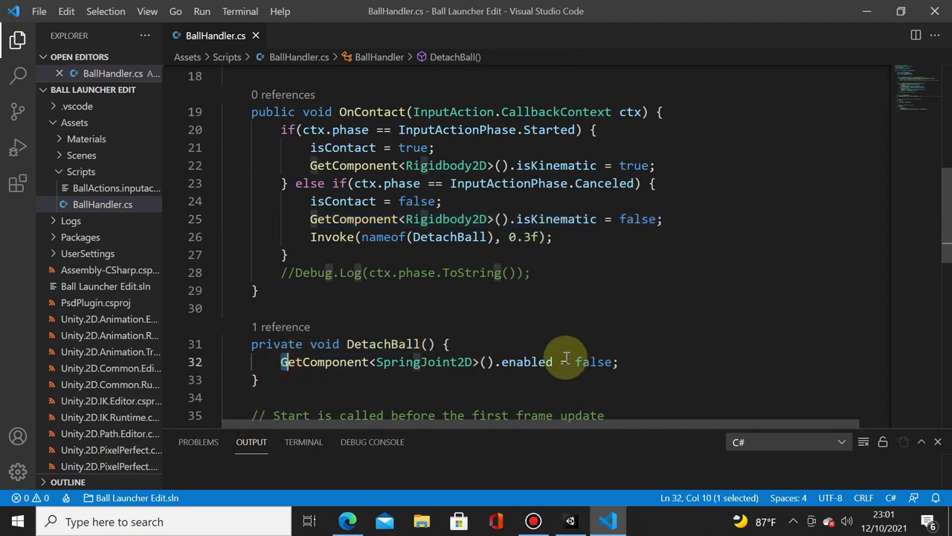
shift+click(640, 354)
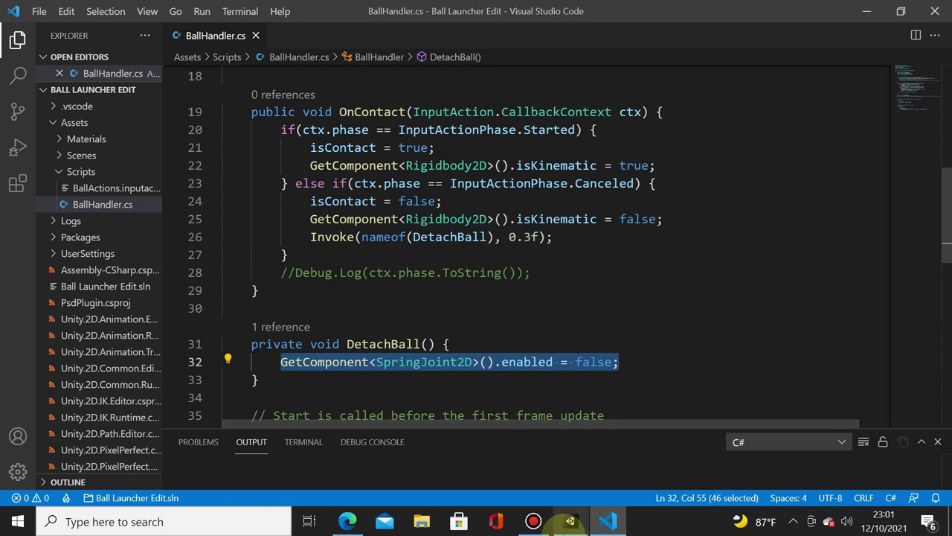
click(570, 523)
Restart play mode, pull the ball back from the pivot and release it, then stop.
click(436, 44)
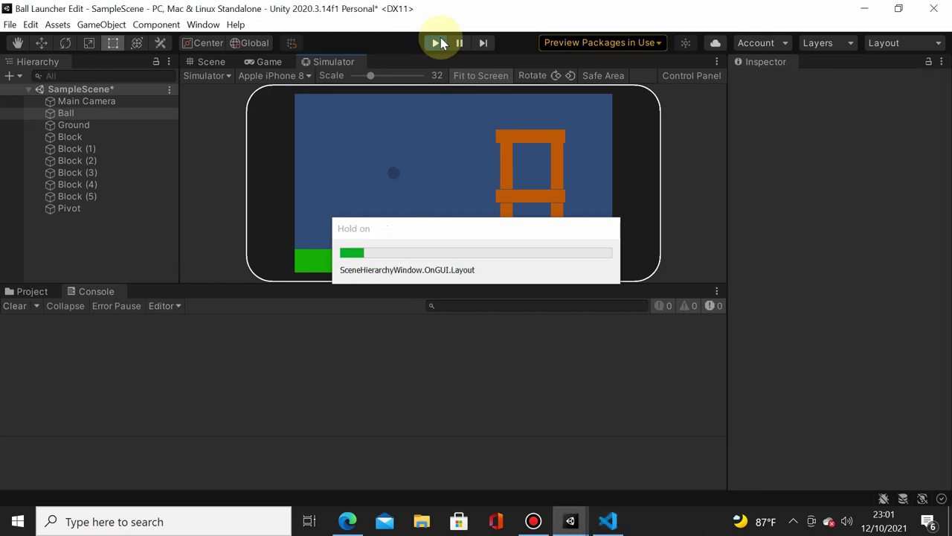
click(436, 43)
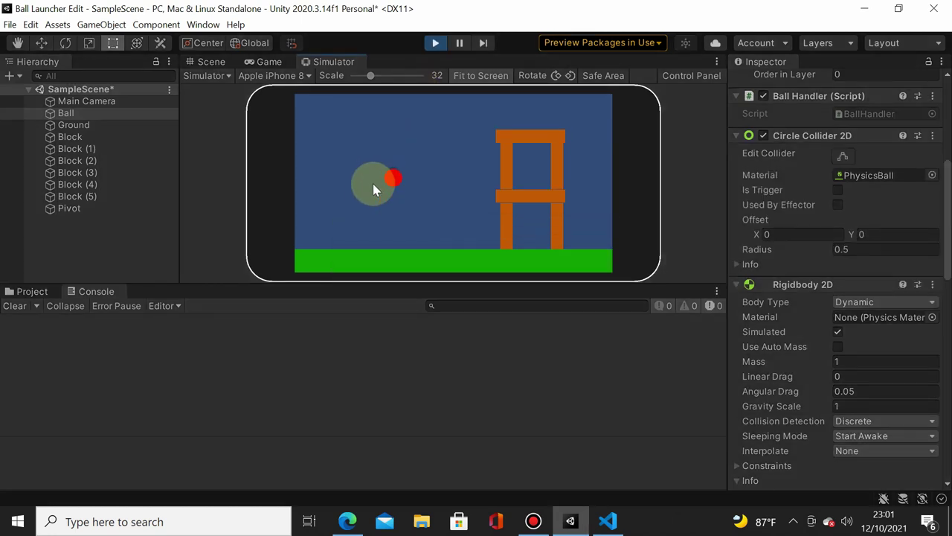
drag(373, 189, 315, 210)
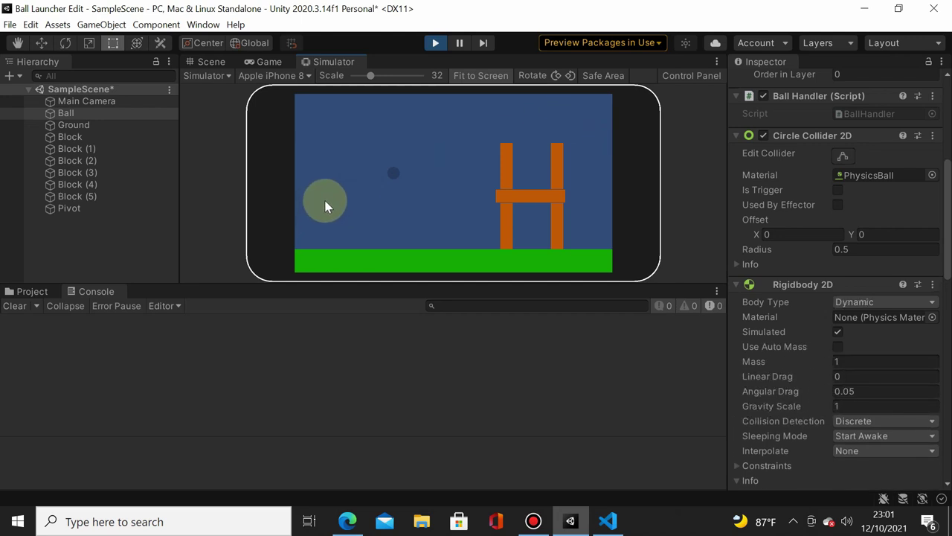
mouse_move(344, 192)
mouse_down()
mouse_move(325, 199)
mouse_move(311, 185)
mouse_up()
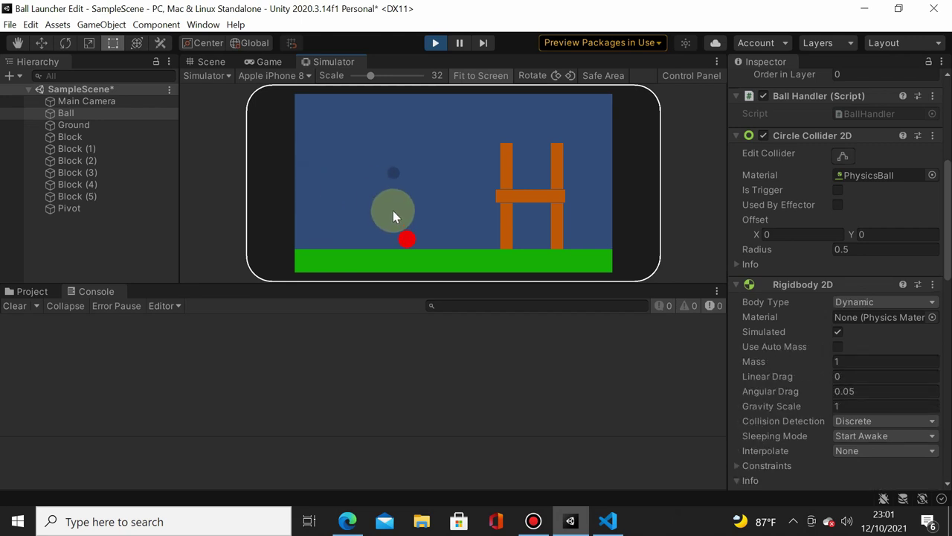
click(435, 42)
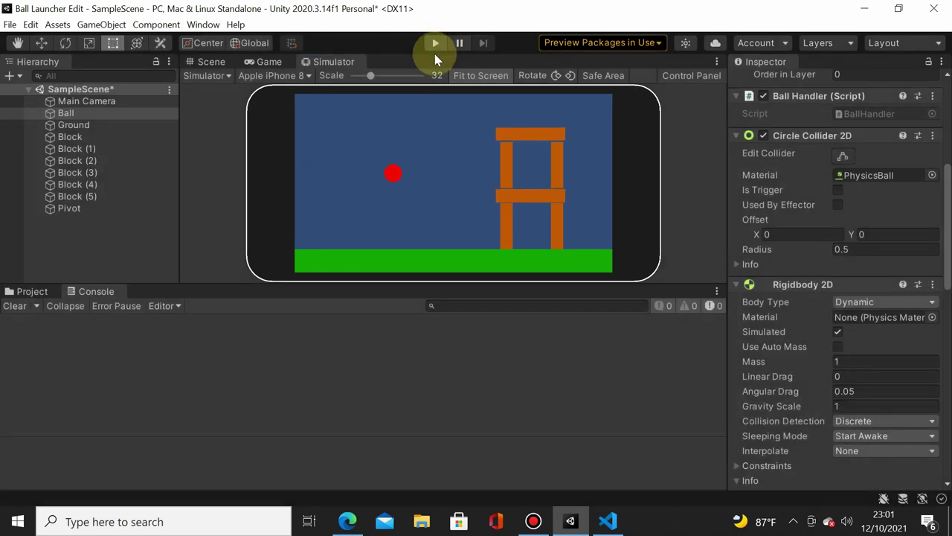
Play-test again, launching the ball at the tower, then exit play mode to reset.
click(435, 44)
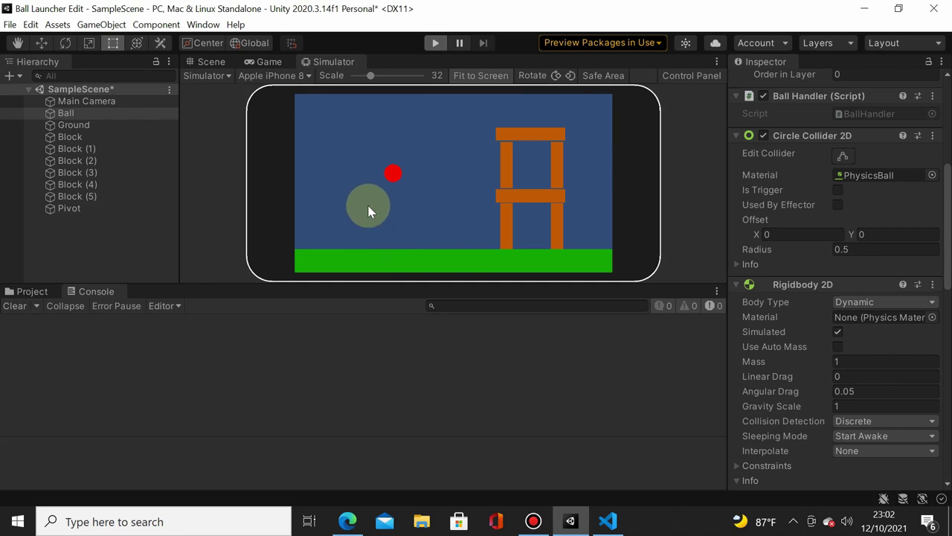
drag(358, 189, 373, 180)
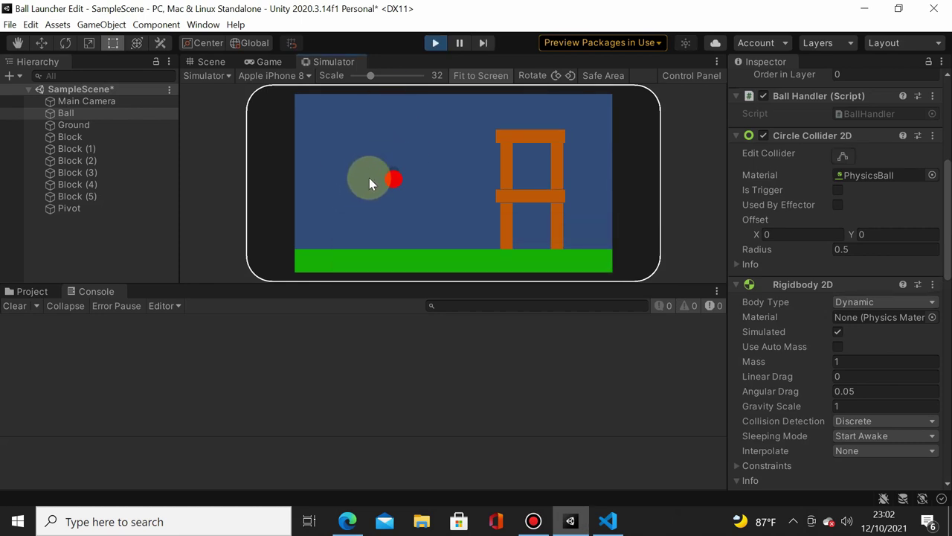
mouse_move(369, 178)
mouse_down()
mouse_move(346, 160)
mouse_move(319, 175)
mouse_up()
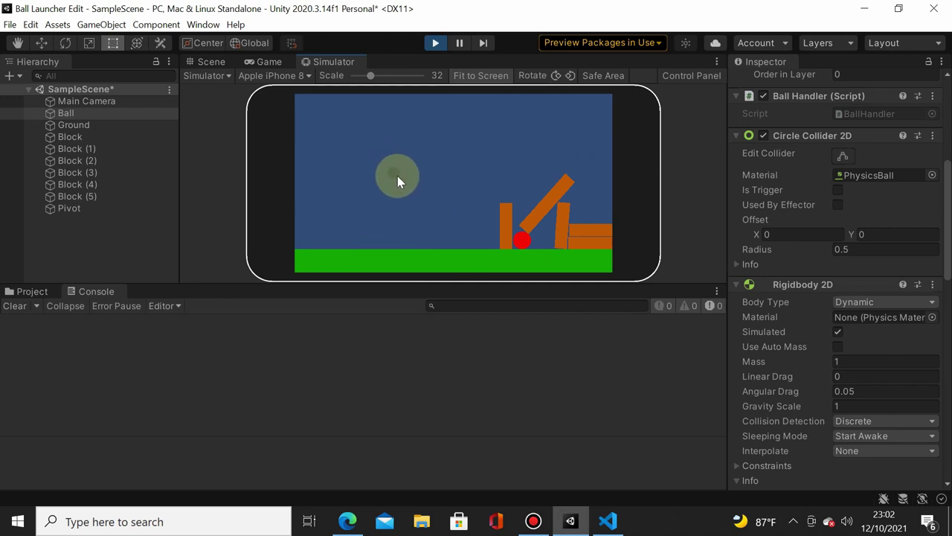
click(436, 42)
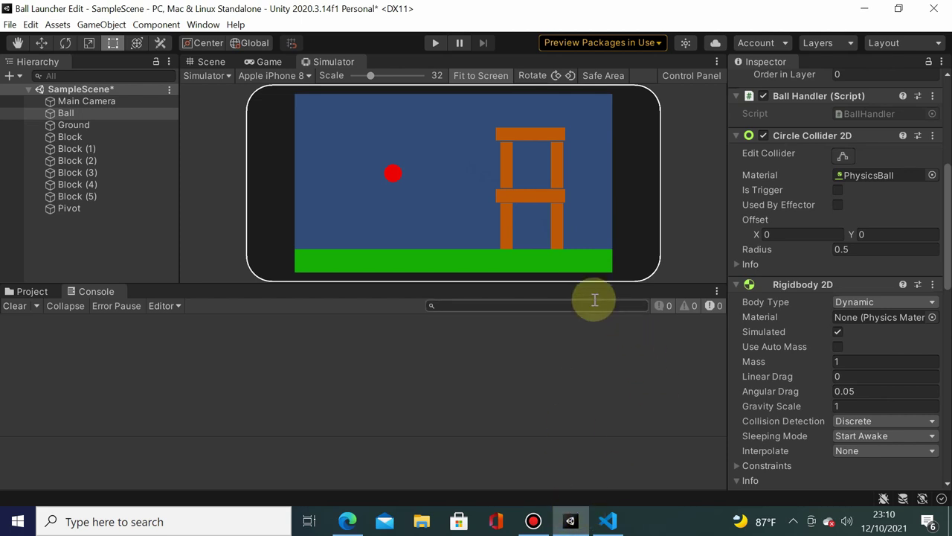
Declare a private Vector3 initPosition field below the isContact field.
click(607, 519)
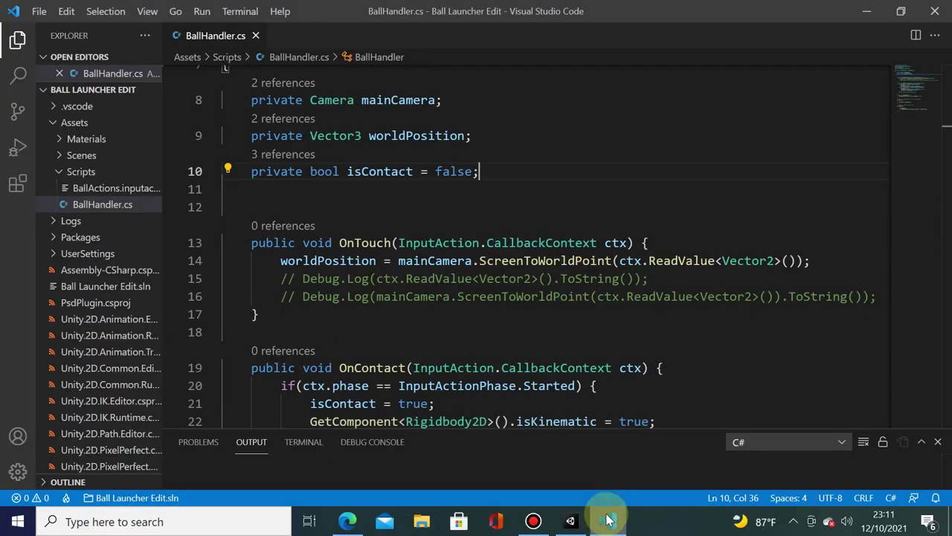
scroll(617, 224, up, 2)
scroll(573, 212, up, 2)
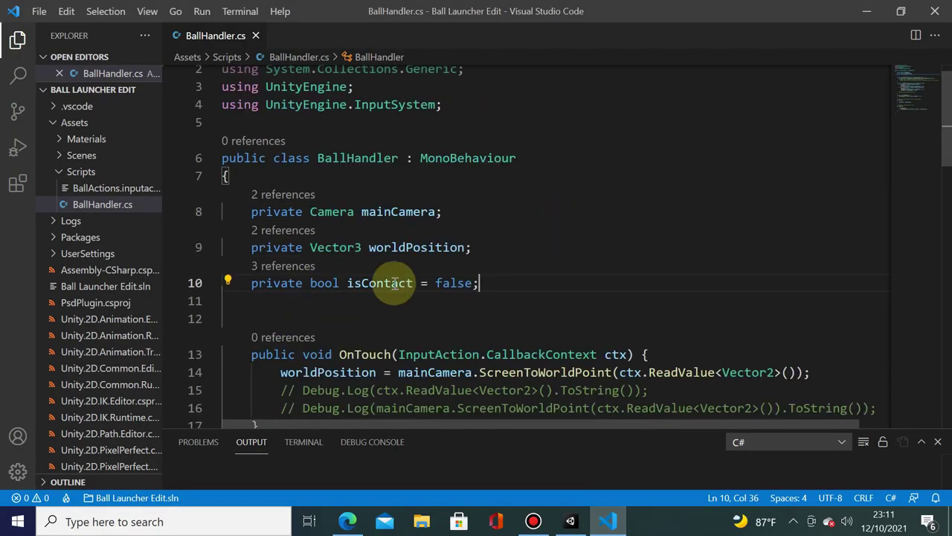
scroll(472, 250, down, 1)
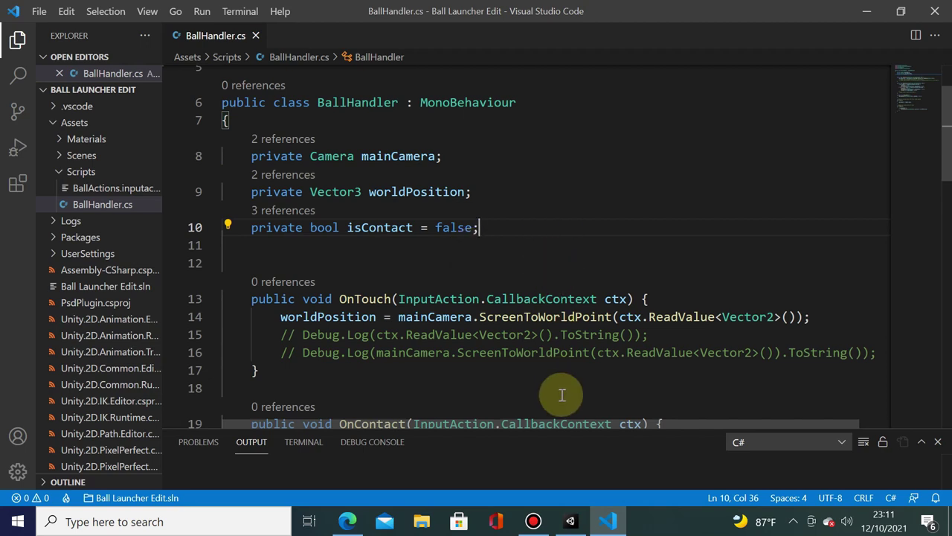
key(Return)
text(pr)
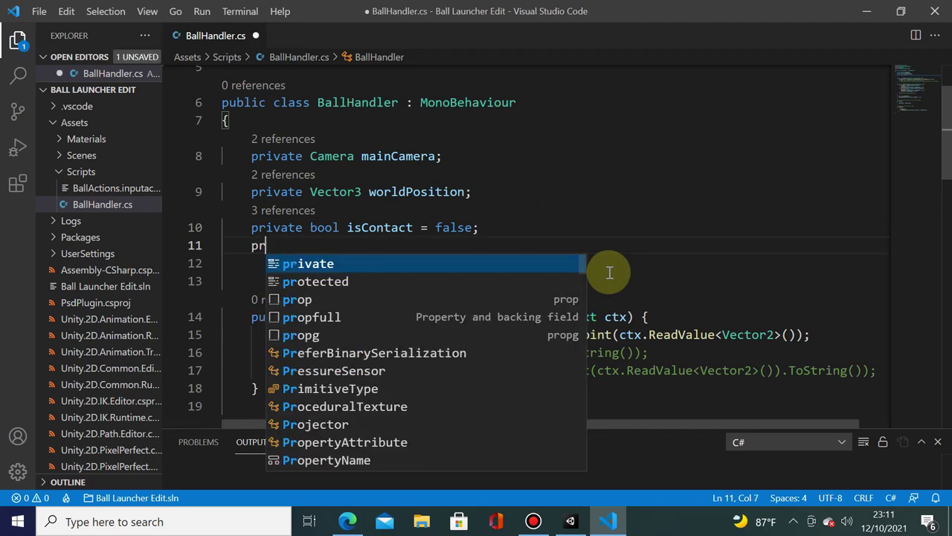
text(ivate Vect)
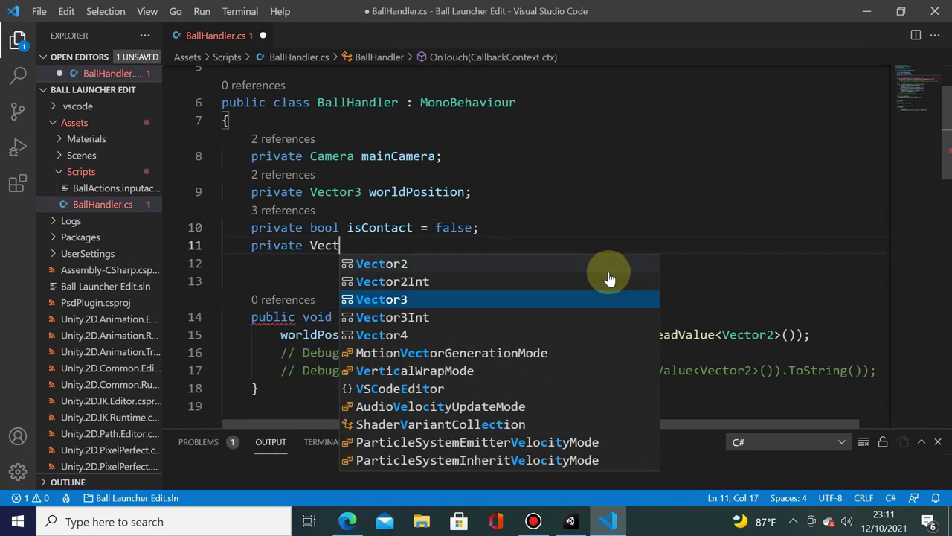
text(or)
key(Return)
text(ini)
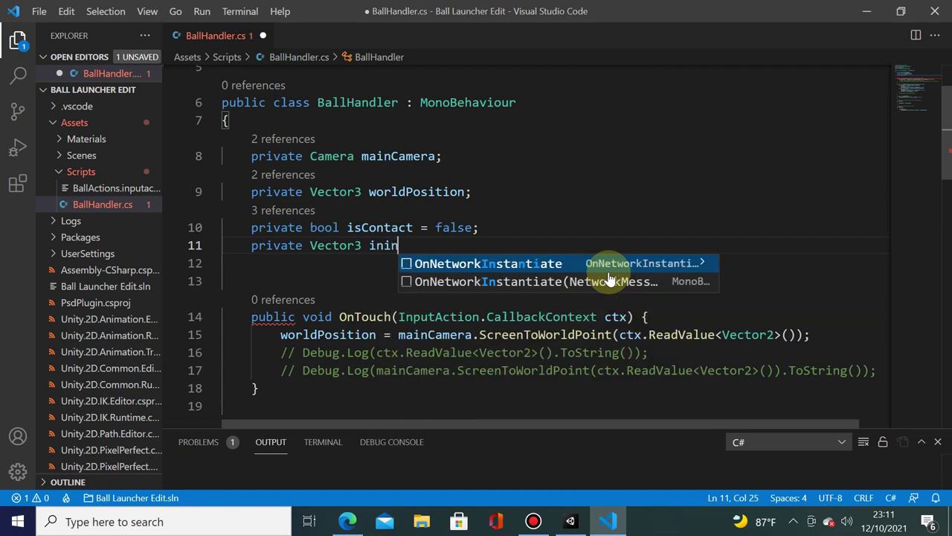
text(tPosition;)
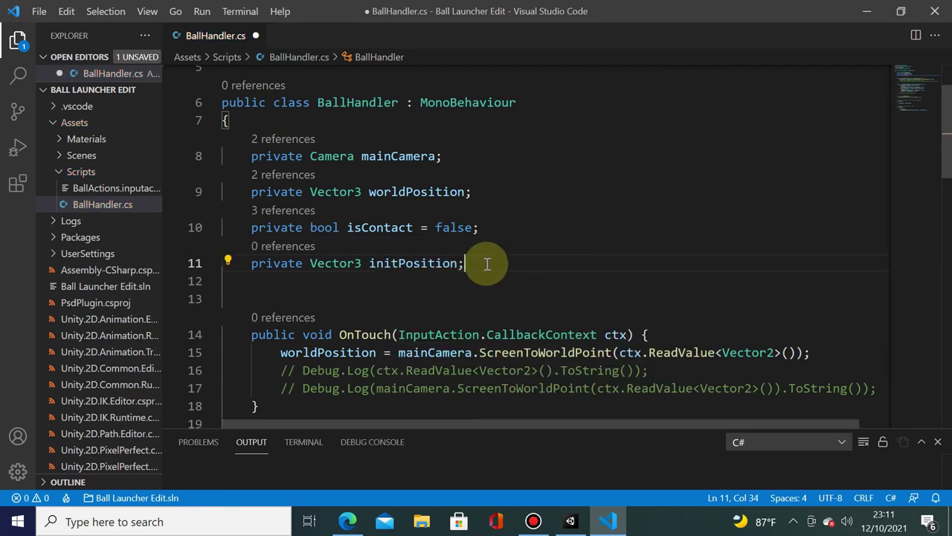
In Start, add initPosition = GetComponent<Rigidbody2D>().position; after mainCamera and save.
scroll(487, 262, down, 3)
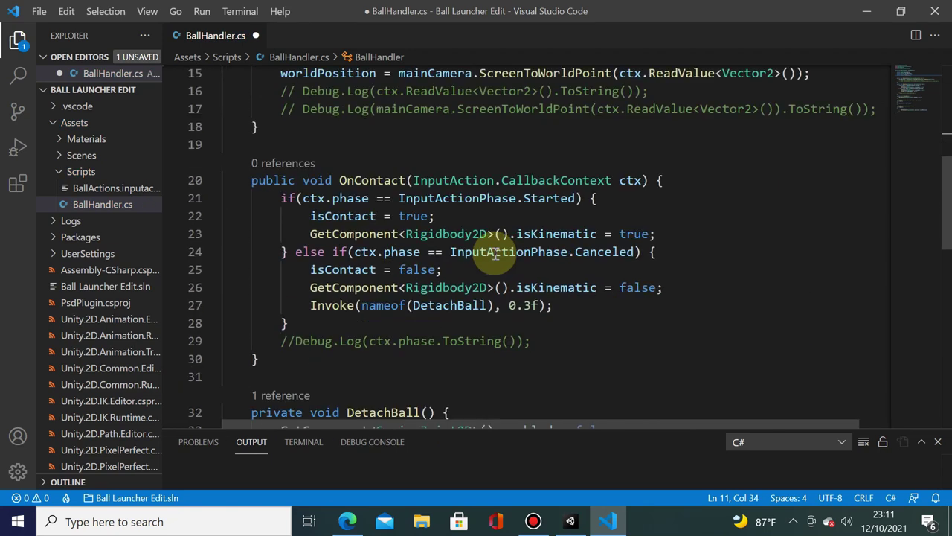
scroll(493, 254, down, 2)
scroll(492, 259, down, 2)
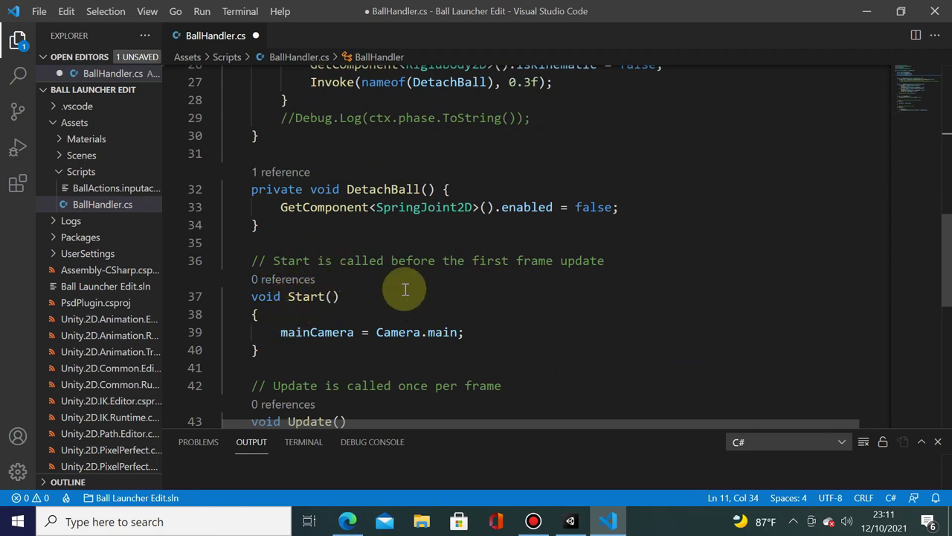
click(493, 324)
key(Return)
text(init)
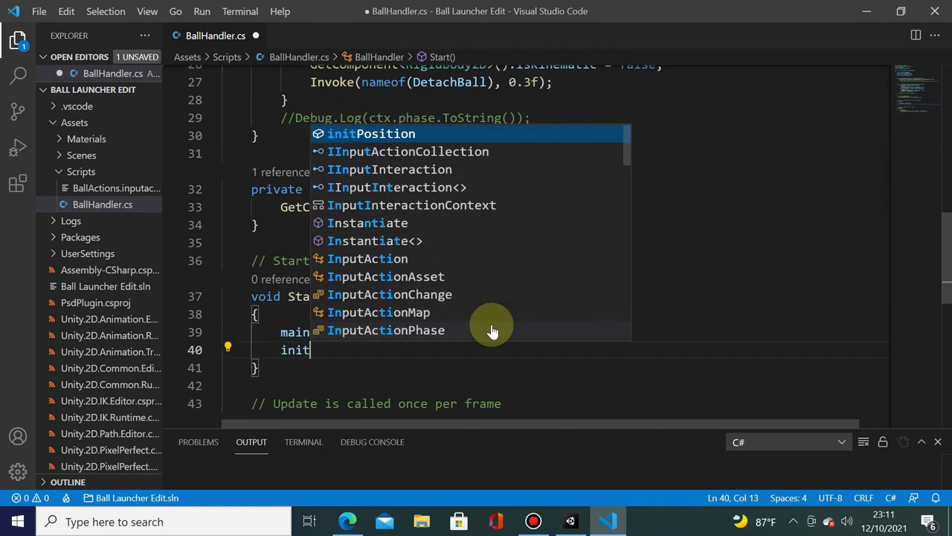
key(Tab)
text(GetC)
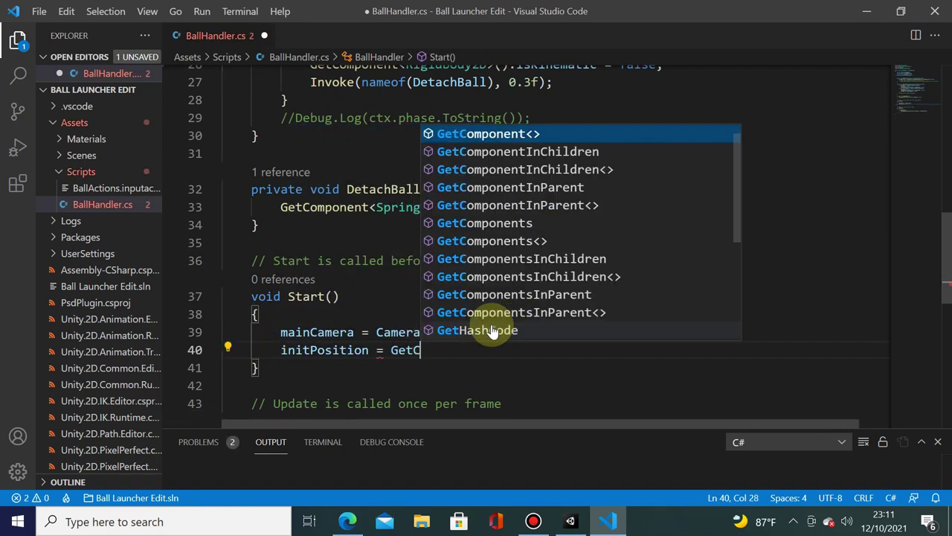
text(o)
key(Tab)
text(igi)
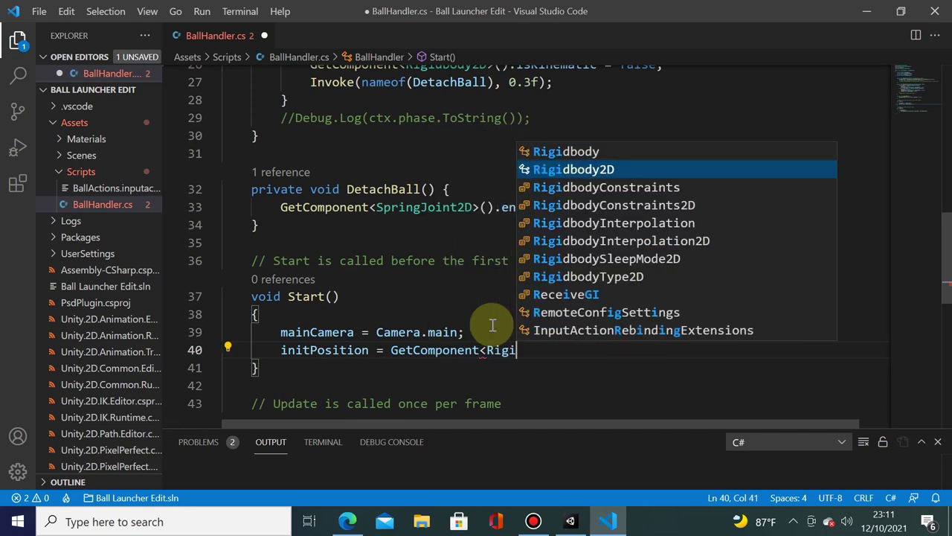
key(Tab)
text(())
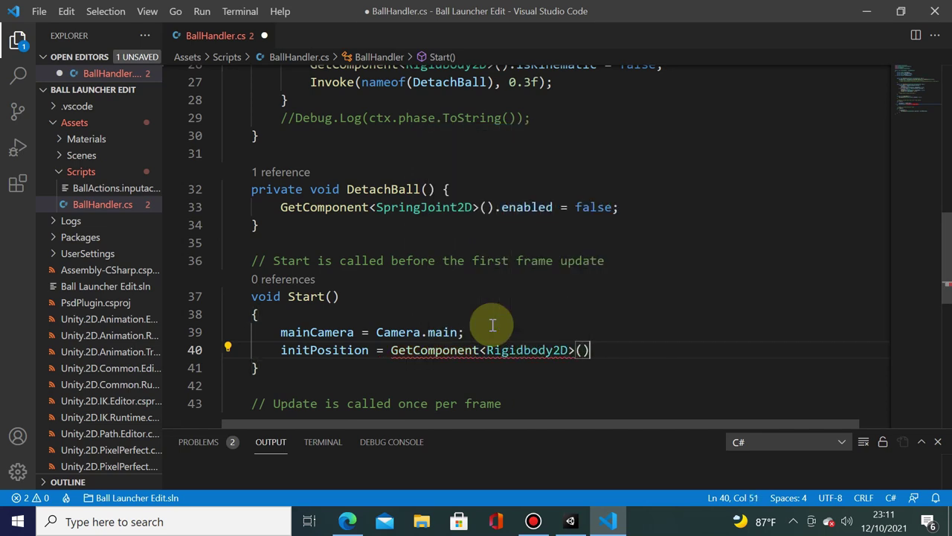
text(.pos)
key(Tab)
text(;)
key(ctrl+s)
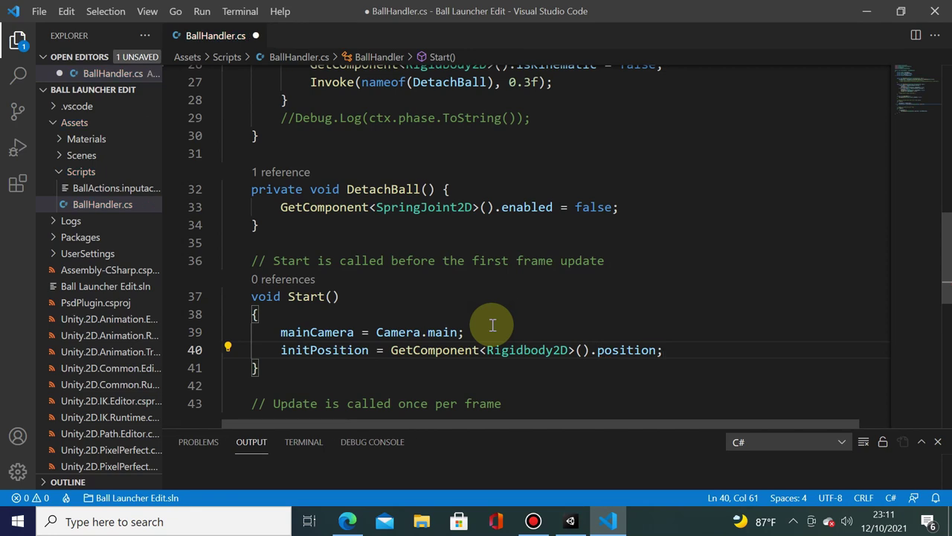
Select initPosition on line 40 to check the new assignment.
double_click(301, 351)
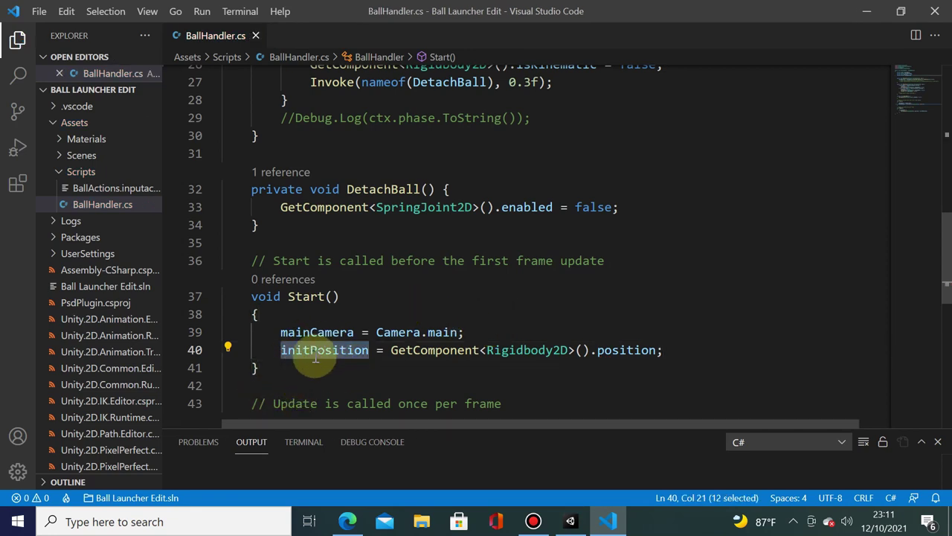
scroll(433, 238, down, 1)
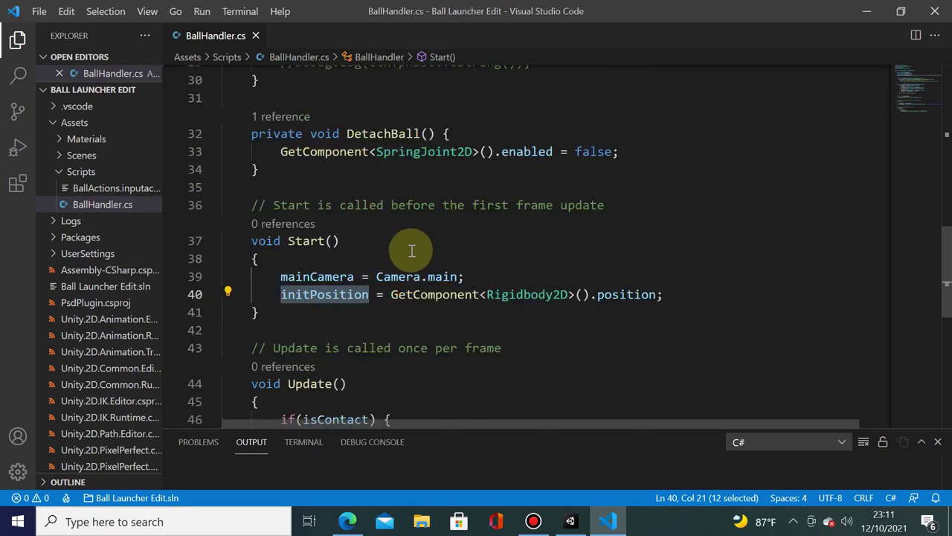
scroll(413, 245, up, 1)
Add an empty private void ResetBall() method below DetachBall.
click(283, 227)
key(Return)
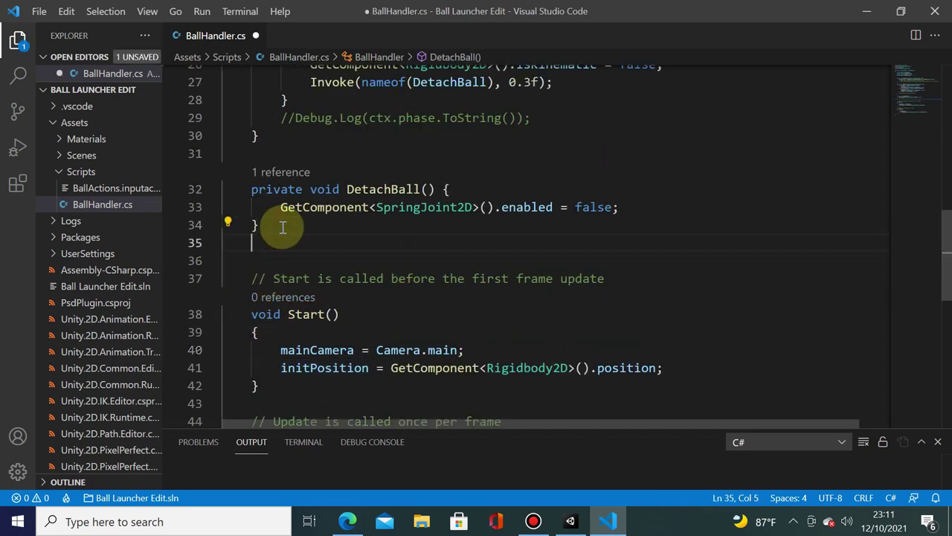
key(Return)
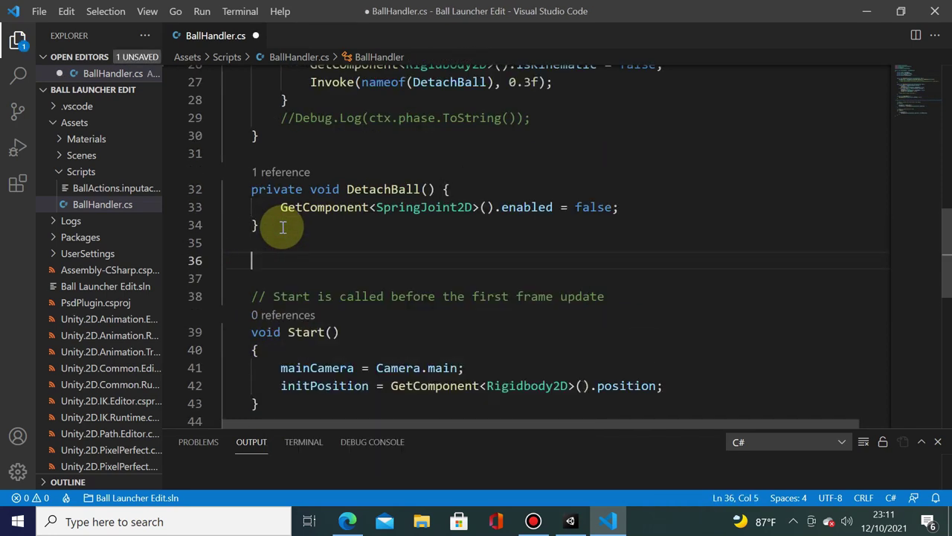
text(private voi)
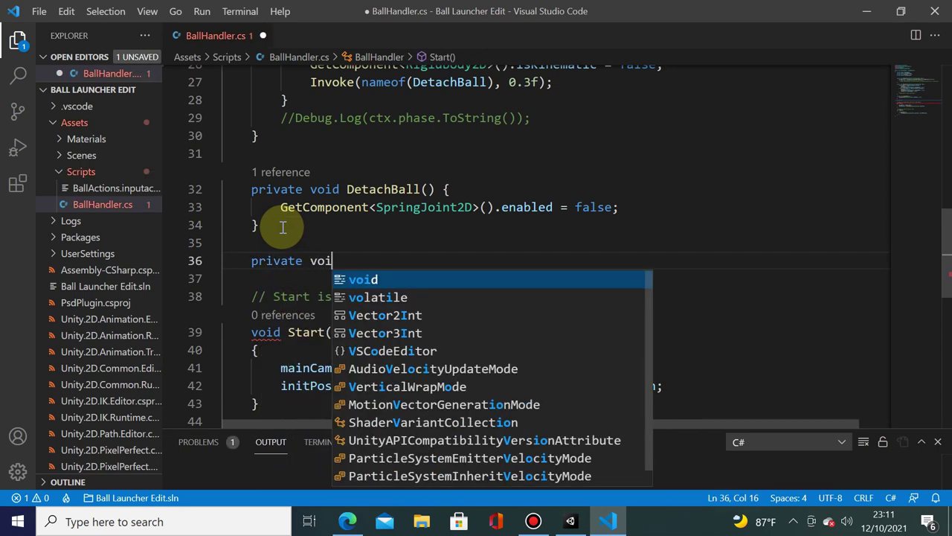
text(d ResetA)
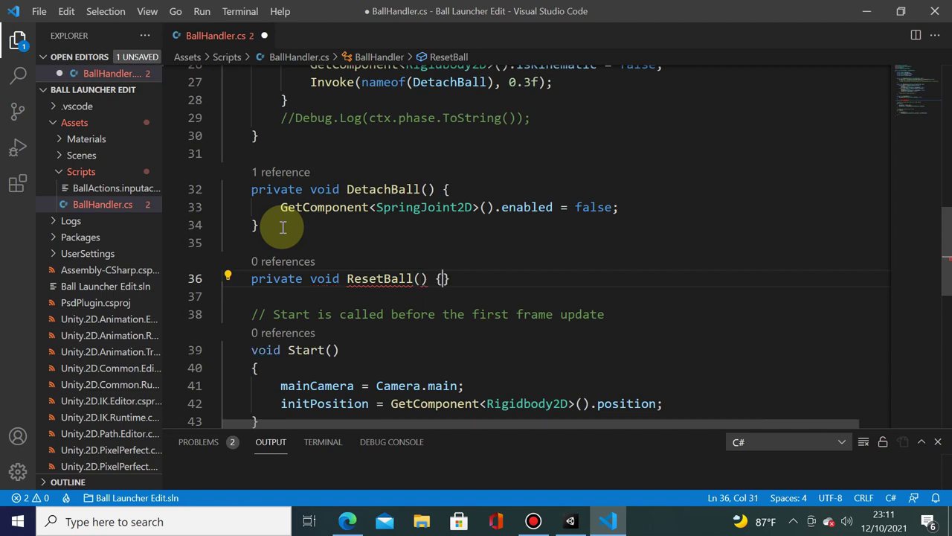
key(Return)
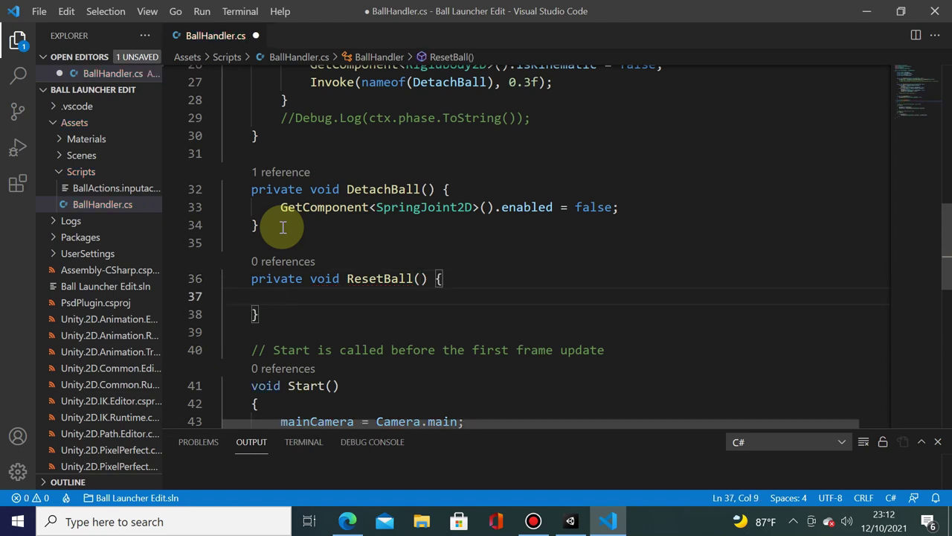
Inside ResetBall, add Rigidbody2D rb = GetComponent<Rigidbody2D>();.
text(R)
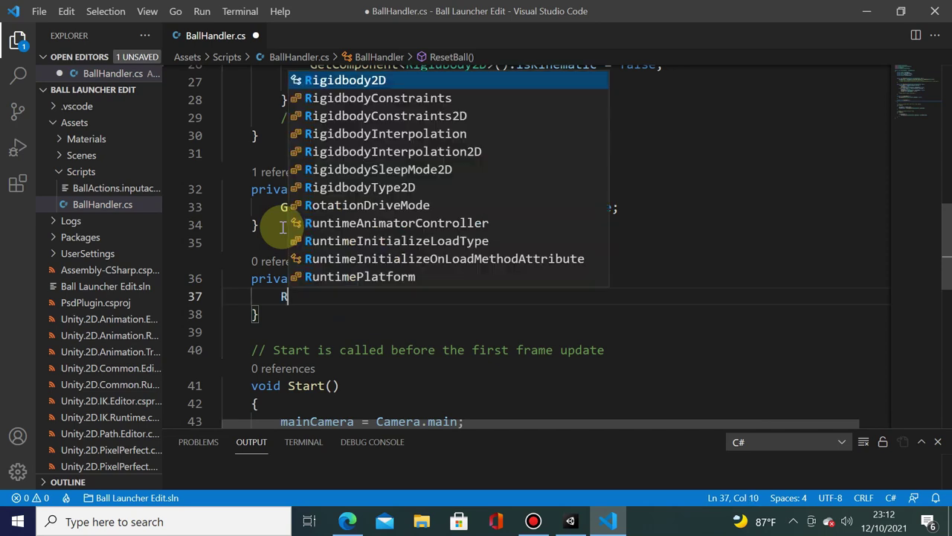
text(igidb)
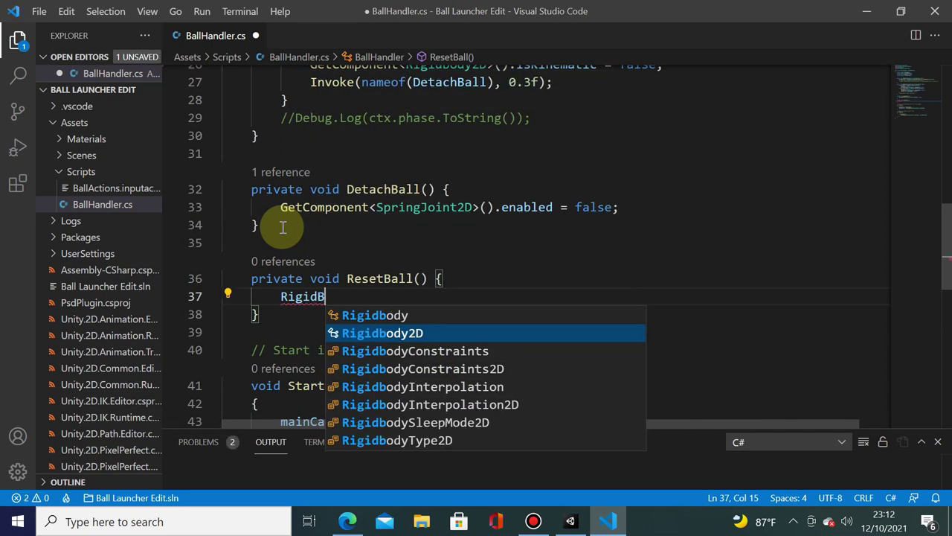
key(Tab)
text(rb = Get)
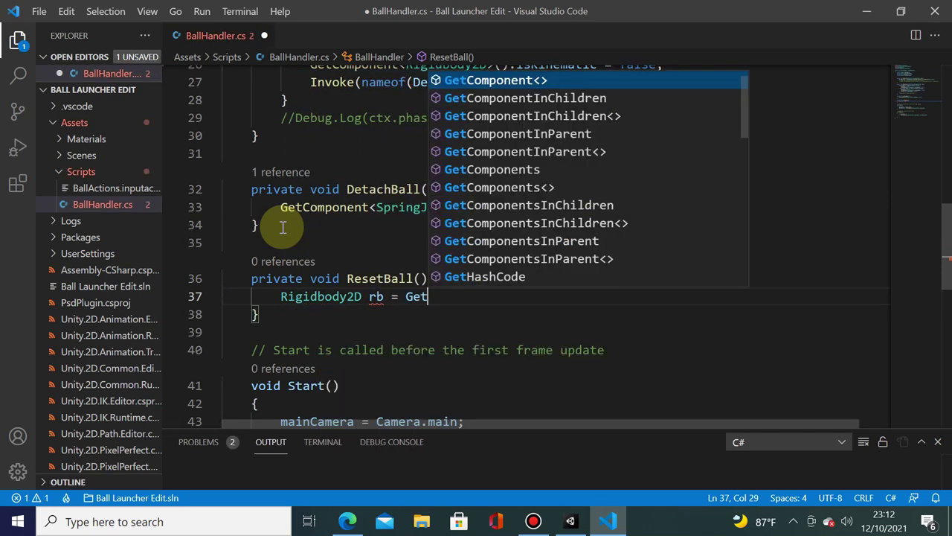
text(Com)
key(Tab)
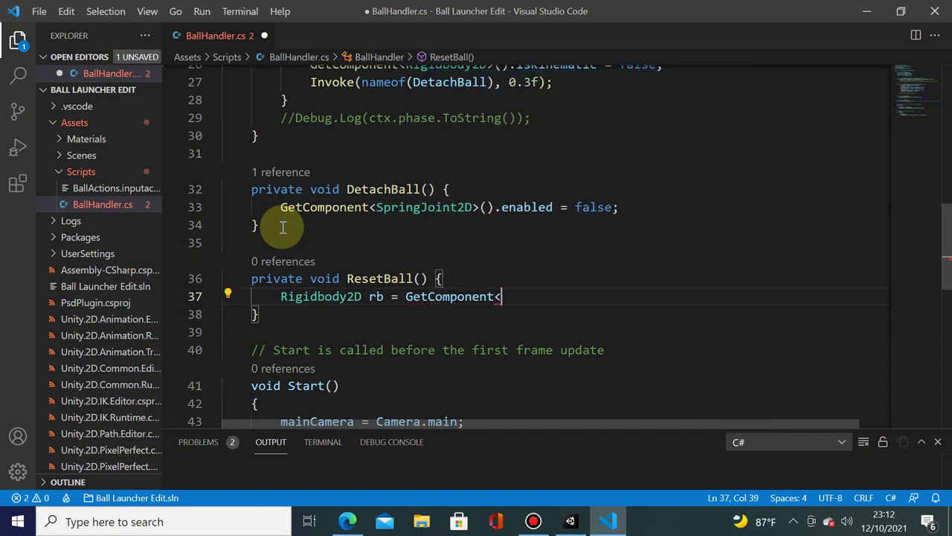
text(Rigi)
key(Tab)
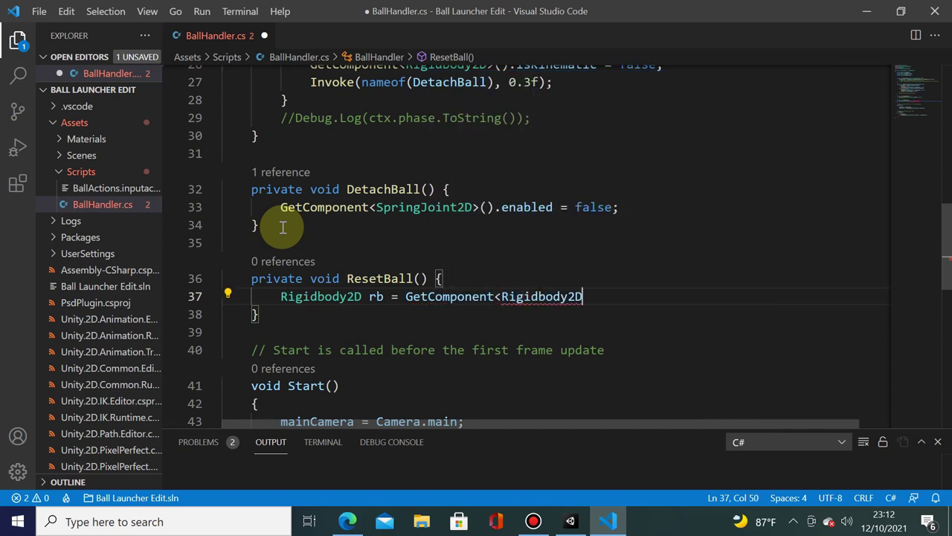
text();)
key(Return)
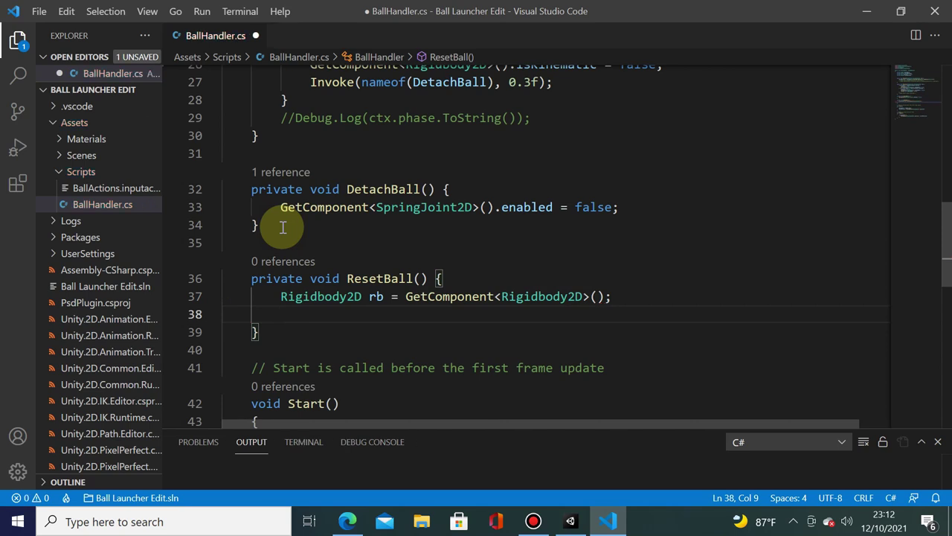
Add rb.isKinematic = false; on the next line of ResetBall.
scroll(283, 227, up, 1)
scroll(357, 93, up, 1)
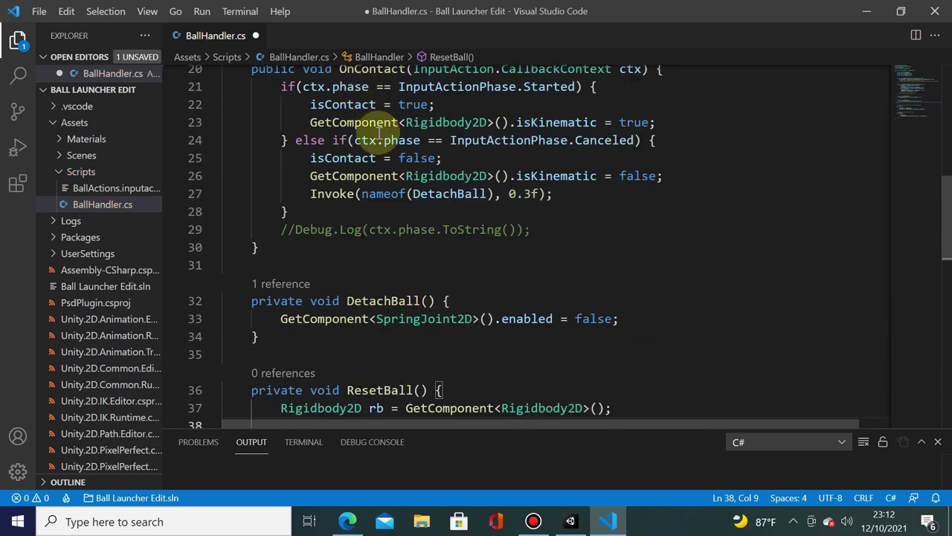
scroll(462, 171, down, 2)
text(rb)
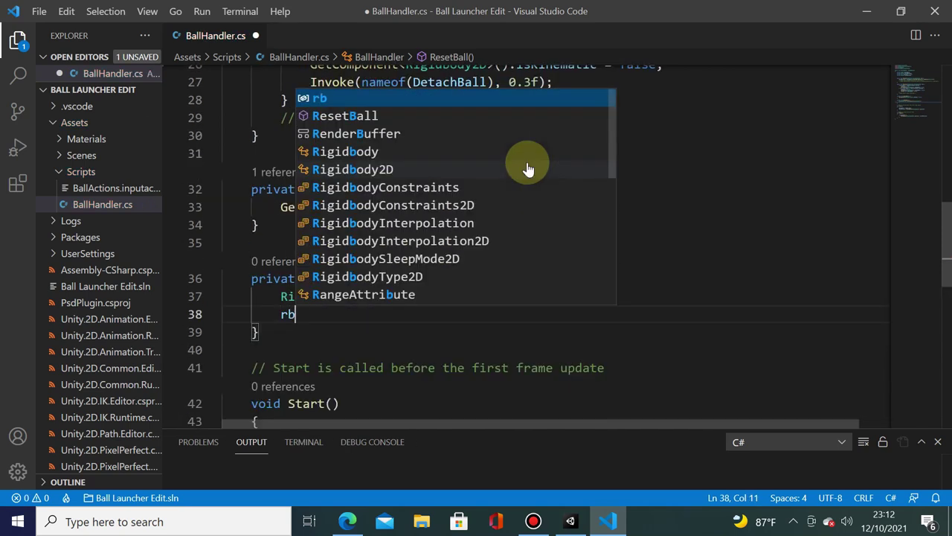
text(.is)
key(Tab)
text(= )
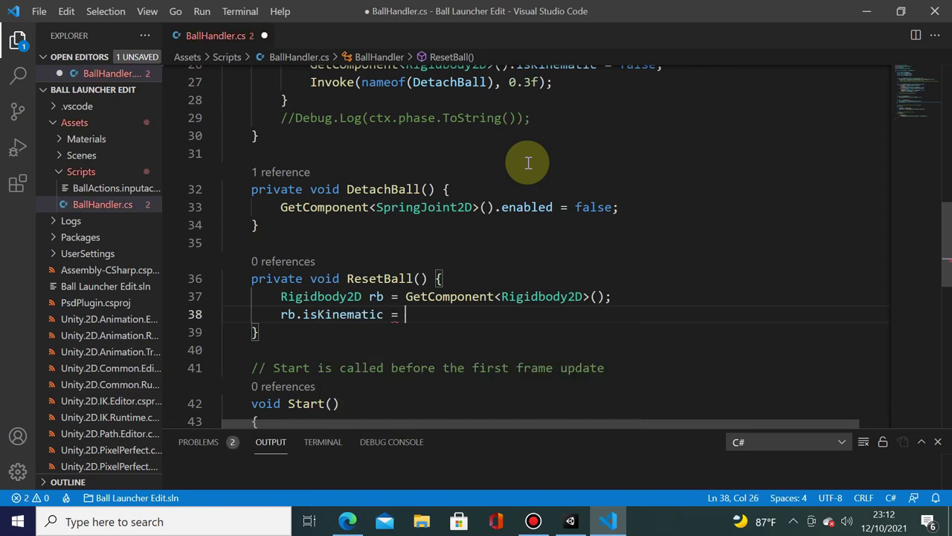
text(true;)
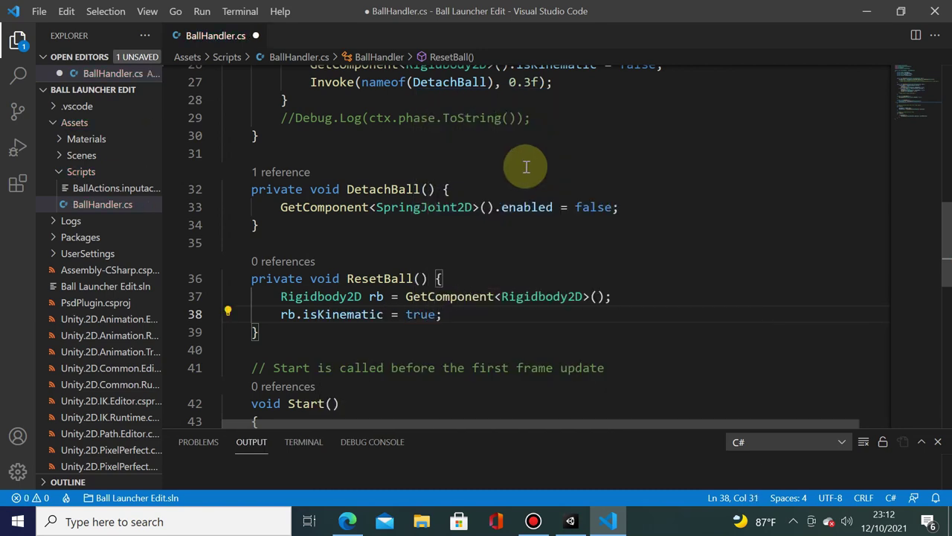
key(BackSpace)
key(BackSpace)
text(f)
text(alse;)
key(Return)
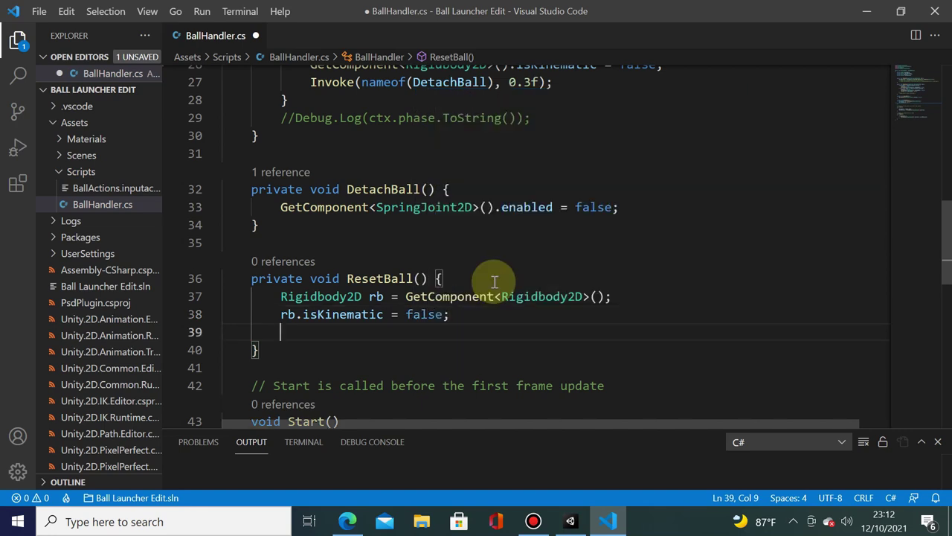
Begin a SpringJoint2D sp = GetComponent line in ResetBall.
scroll(494, 282, up, 2)
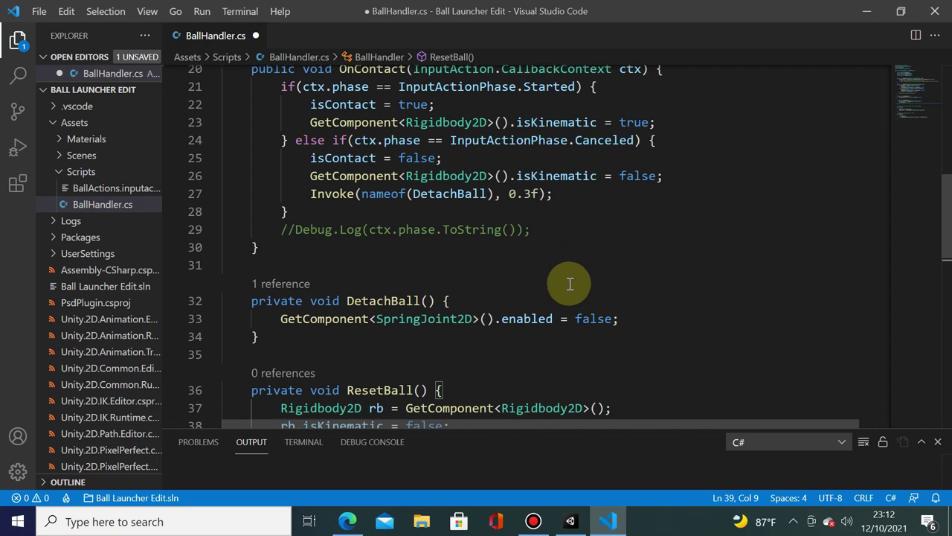
scroll(570, 283, down, 1)
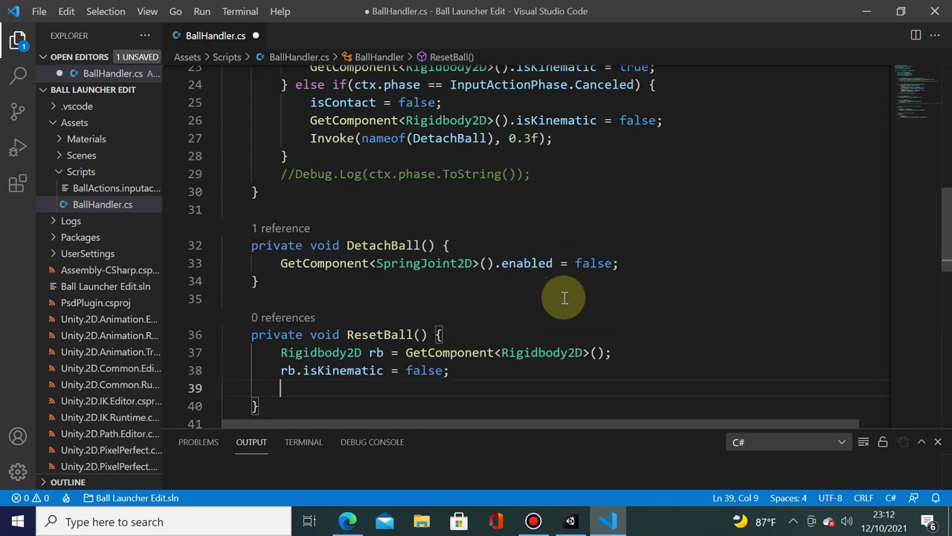
text(R)
key(BackSpace)
text(Spri)
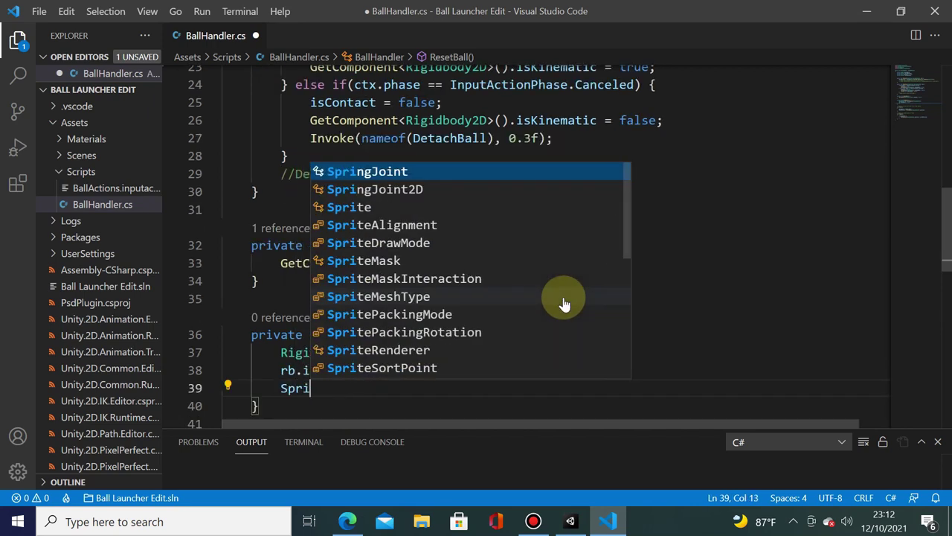
text(ng)
key(Down)
key(Return)
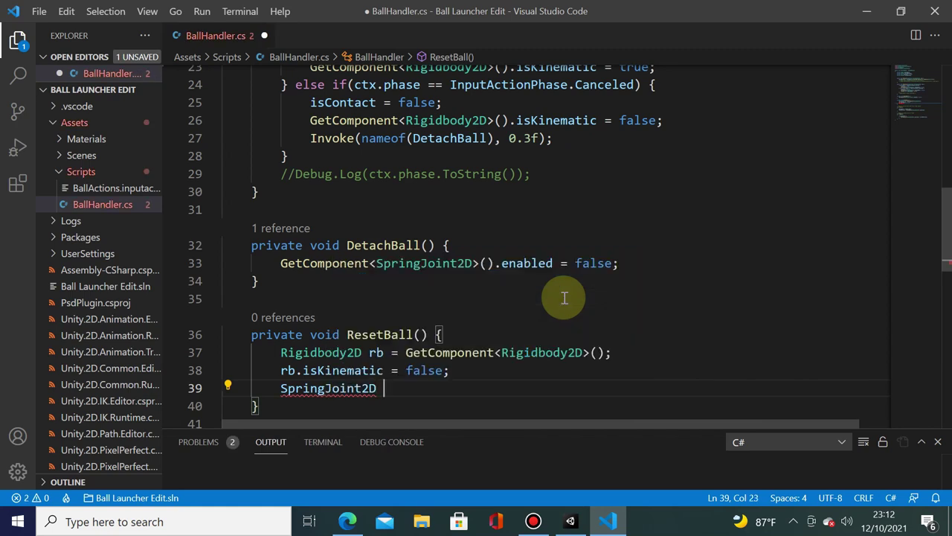
text(sp= Gegt)
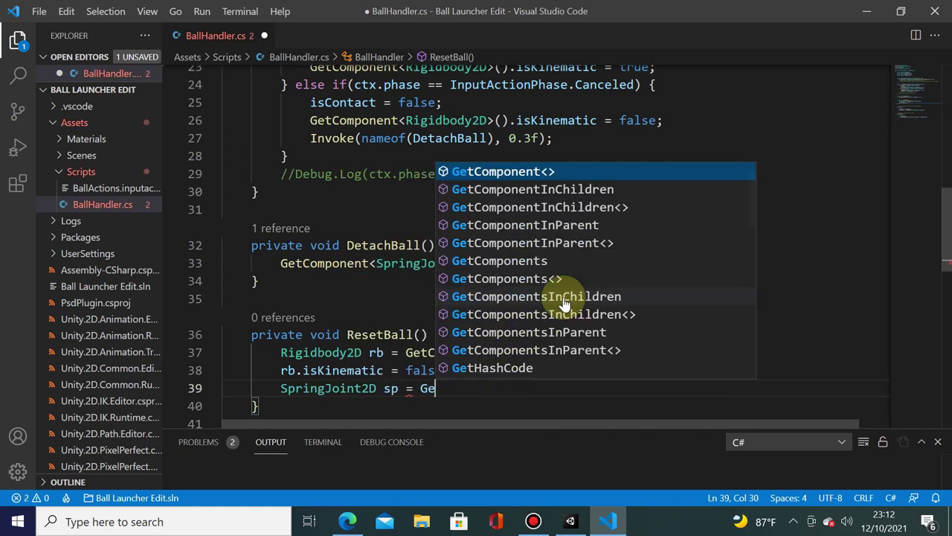
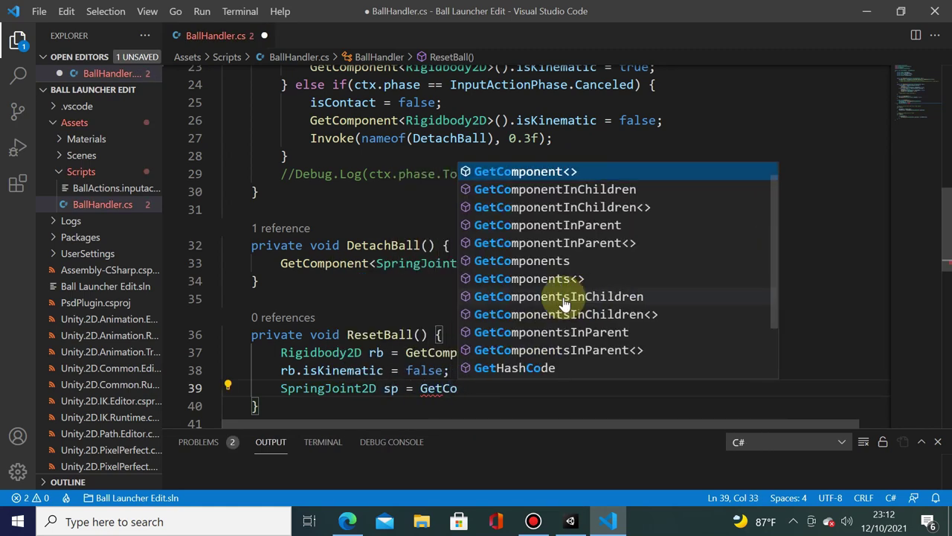
In ResetBall, get the SpringJoint2D into sp and add sp.enabled = true;.
text(<Spring)
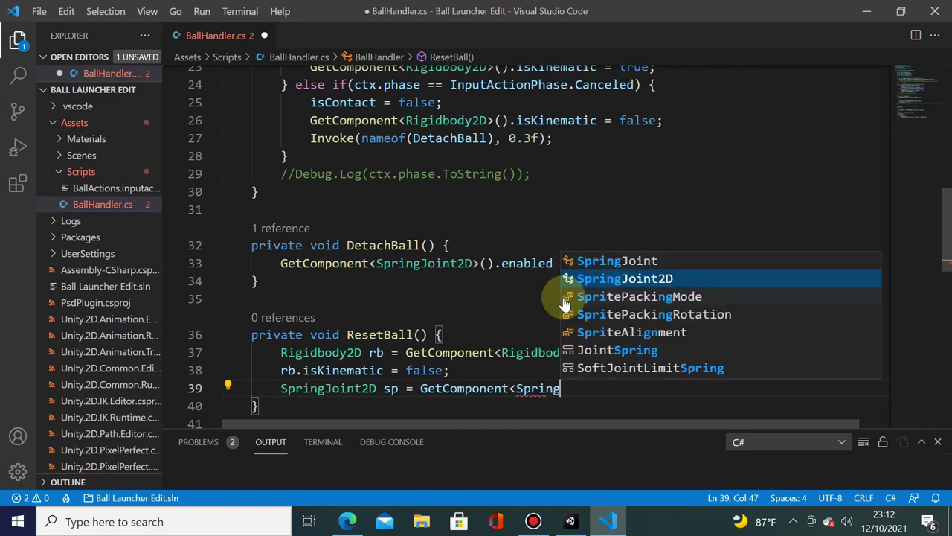
key(Tab)
text(>()
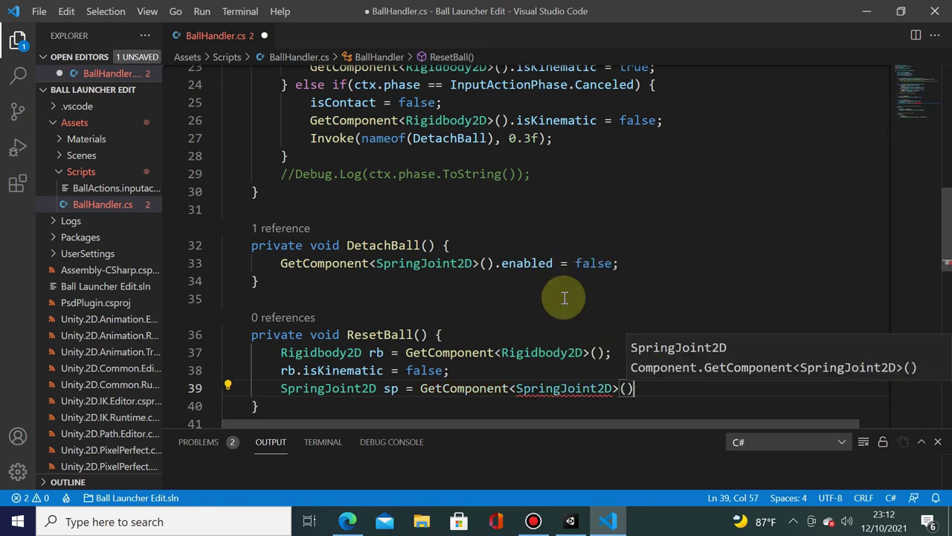
text();)
key(Return)
text(sp.)
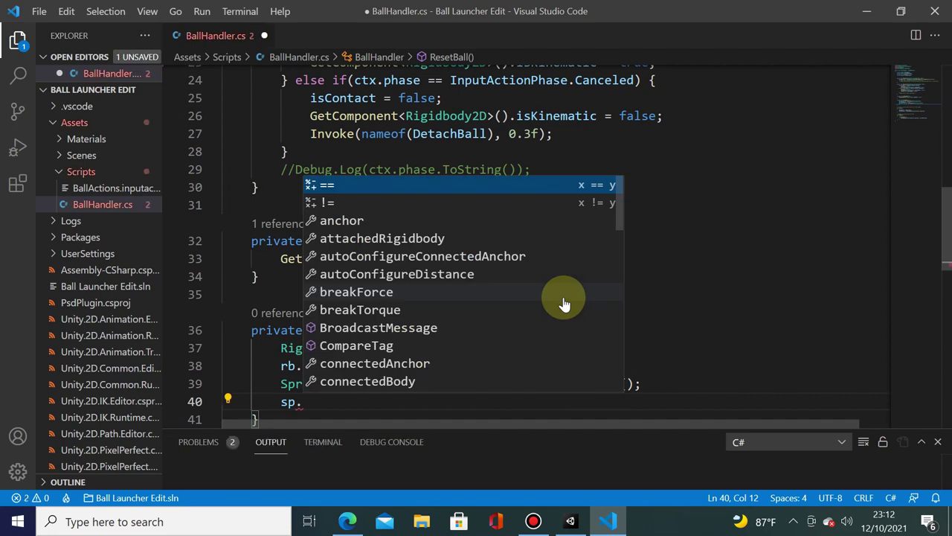
text(en)
key(Tab)
text(true)
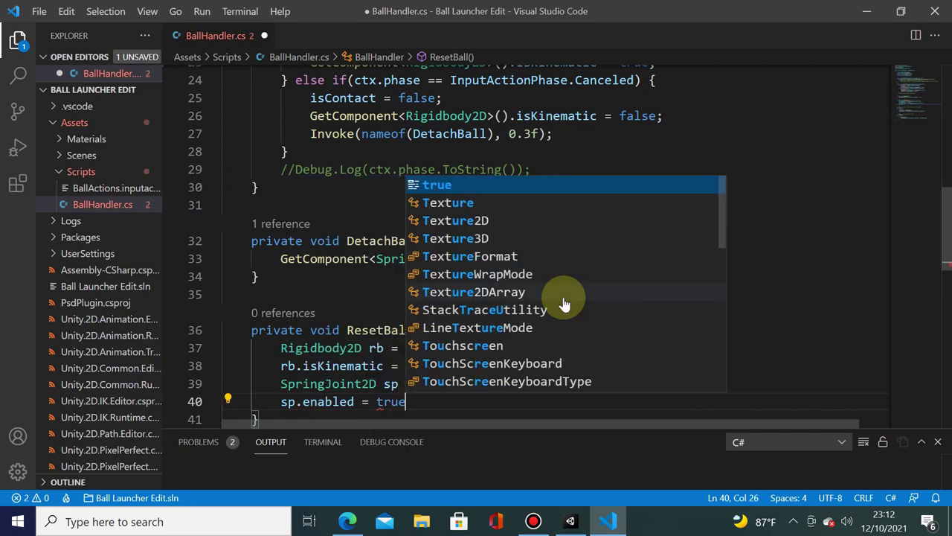
text(;)
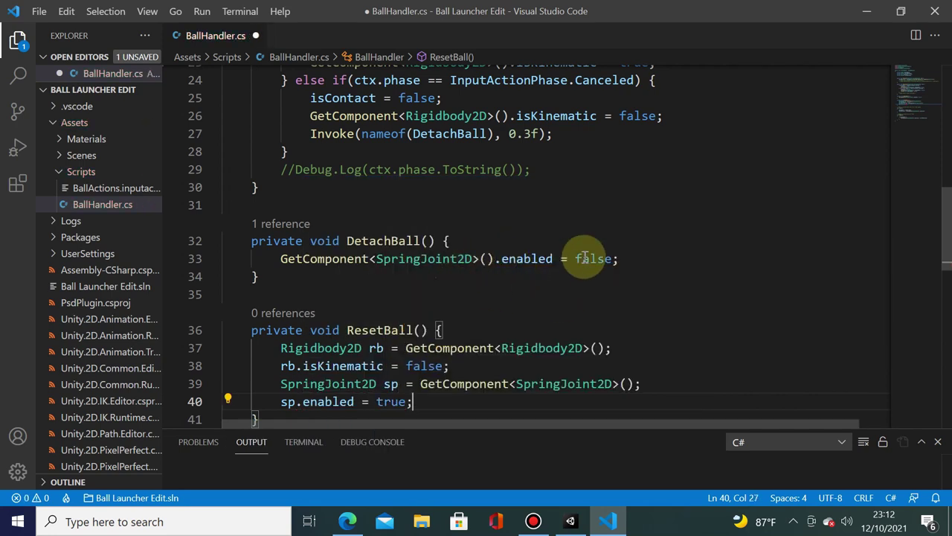
scroll(580, 268, down, 1)
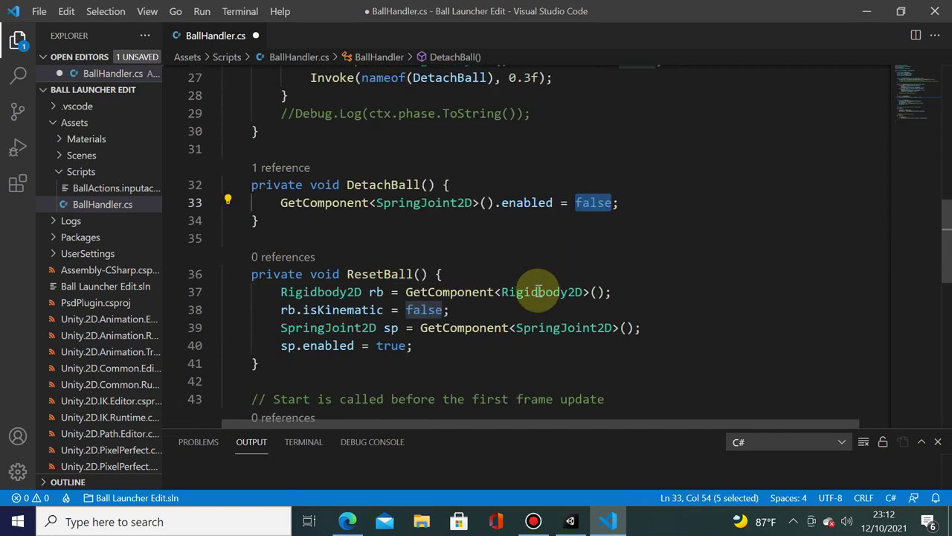
click(397, 361)
scroll(402, 362, up, 1)
scroll(405, 357, up, 1)
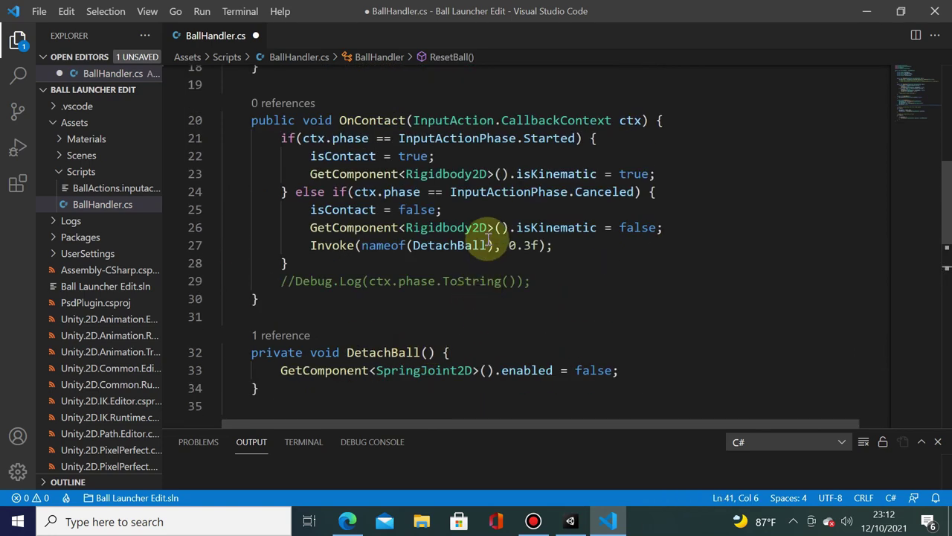
scroll(490, 255, down, 2)
click(491, 308)
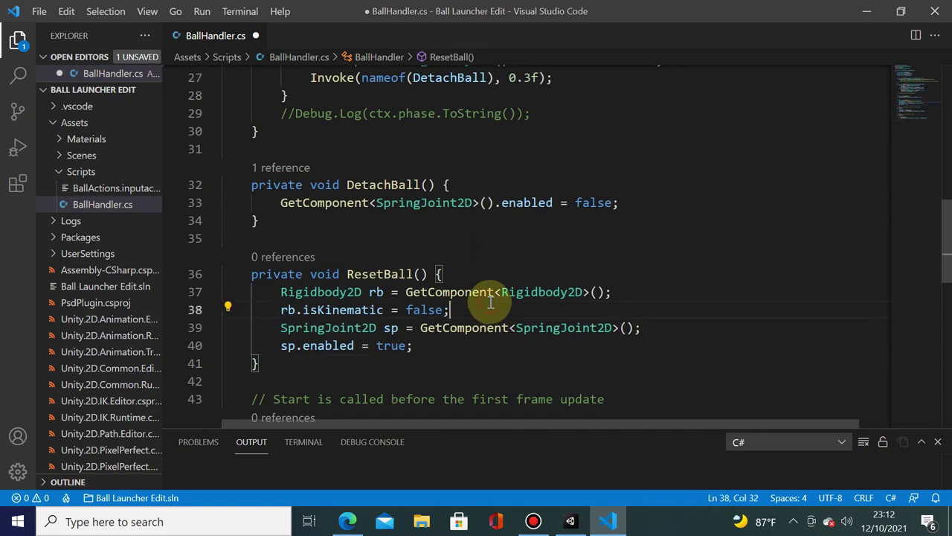
scroll(520, 283, down, 1)
scroll(486, 260, down, 2)
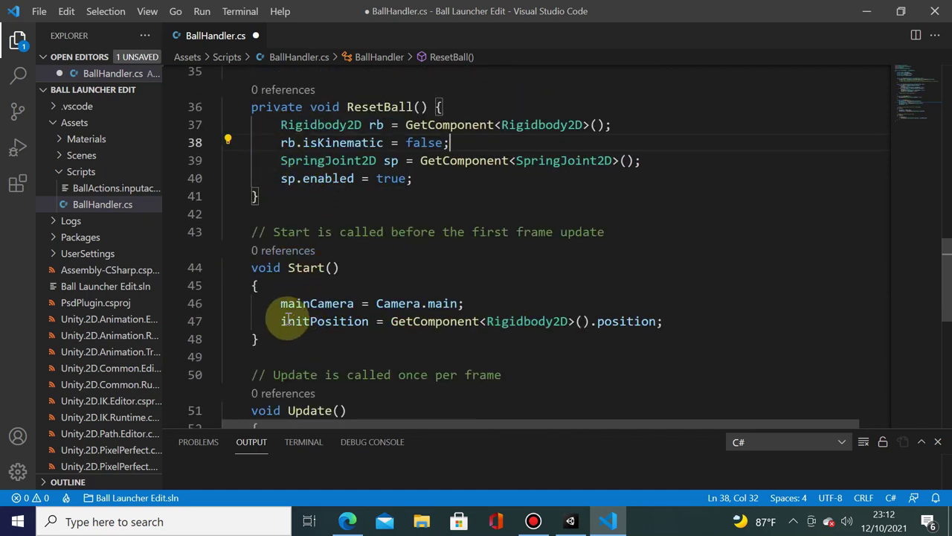
drag(281, 321, 371, 318)
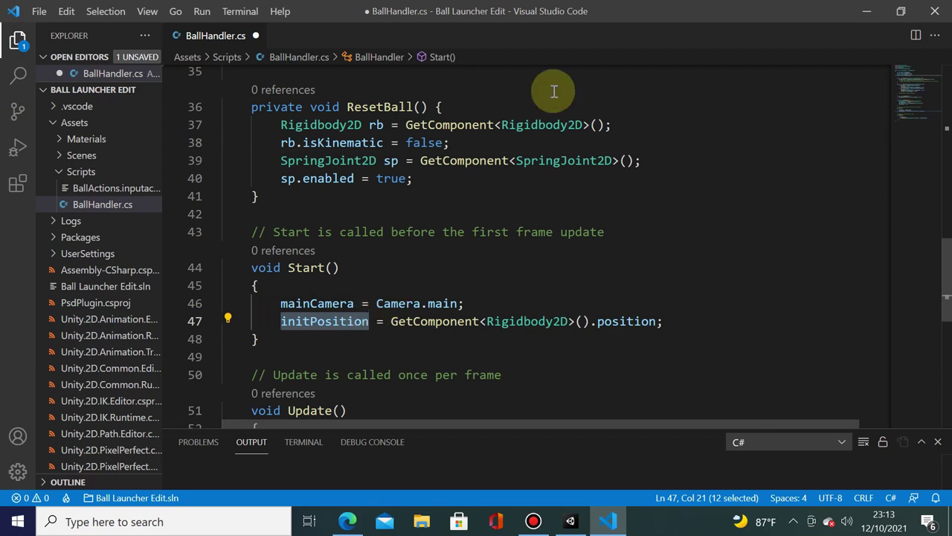
Add rb.position = initPosition; after the rb.isKinematic = false line in ResetBall.
click(501, 144)
key(Return)
text(rb.)
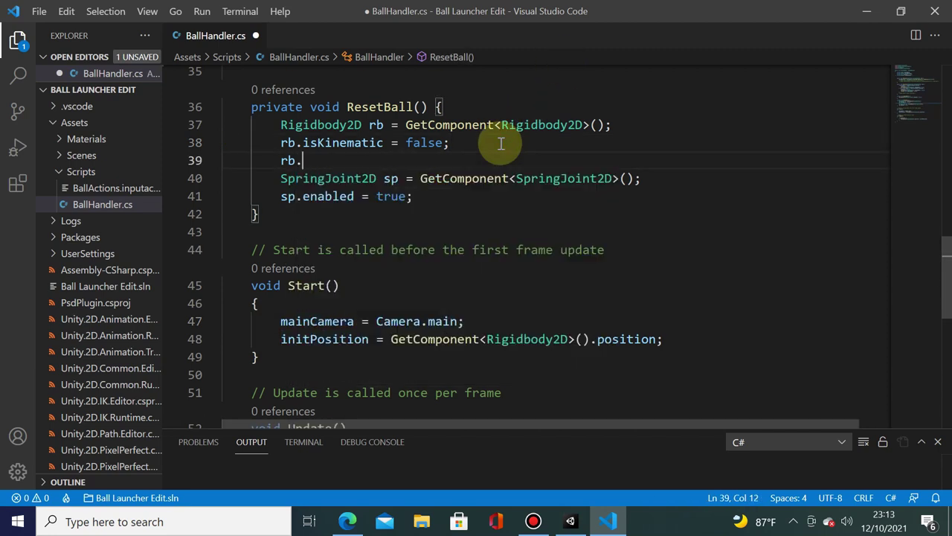
text(p)
key(Tab)
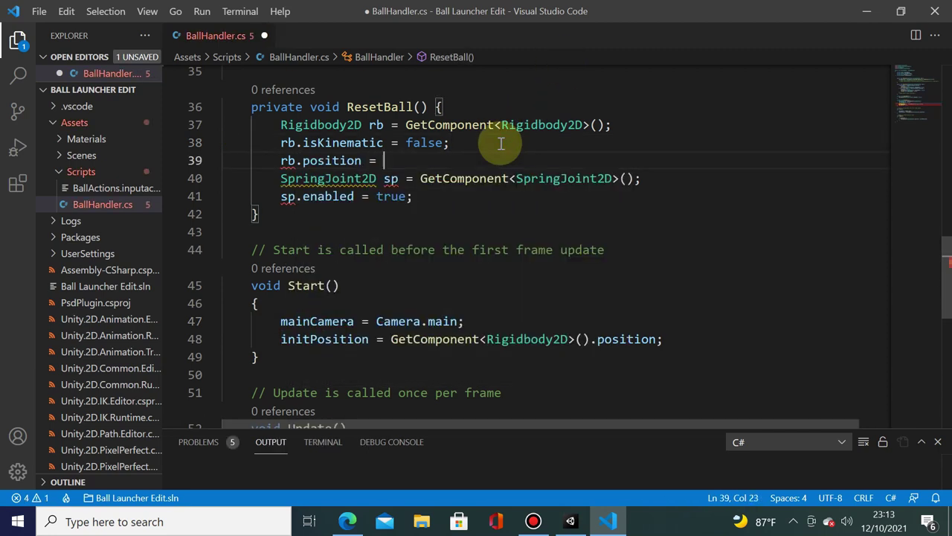
text(initPosition)
key(Return)
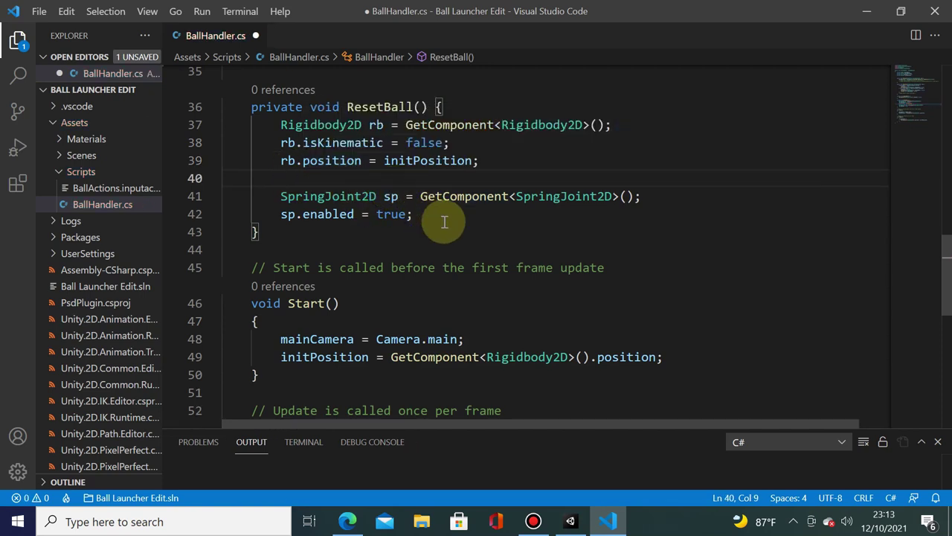
Review the script, selecting the ResetBall and DetachBall method names.
scroll(447, 218, up, 4)
scroll(443, 219, up, 1)
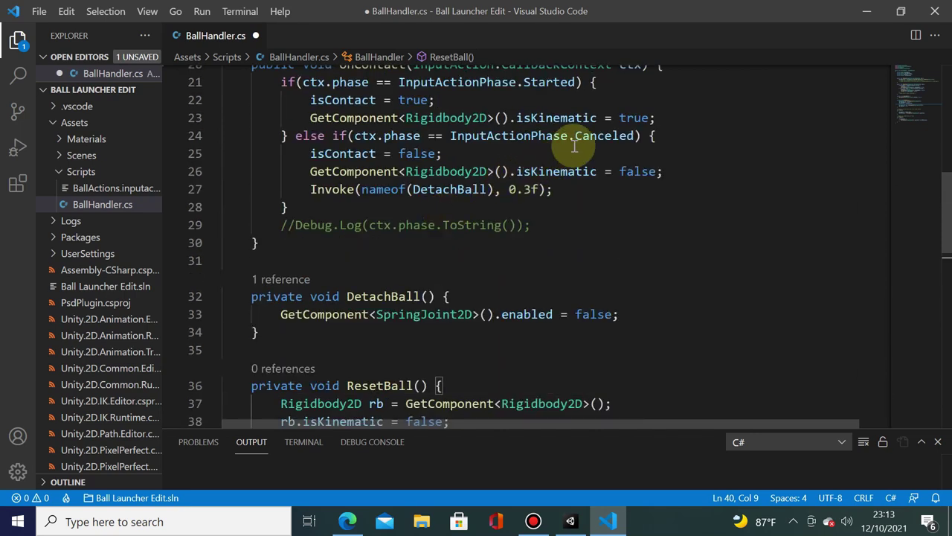
scroll(570, 163, down, 2)
scroll(558, 172, down, 3)
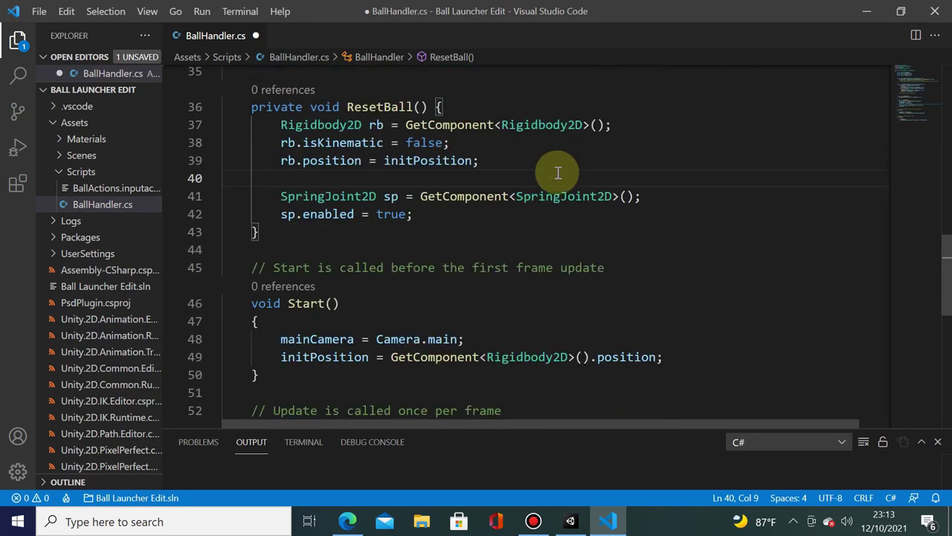
scroll(394, 185, up, 1)
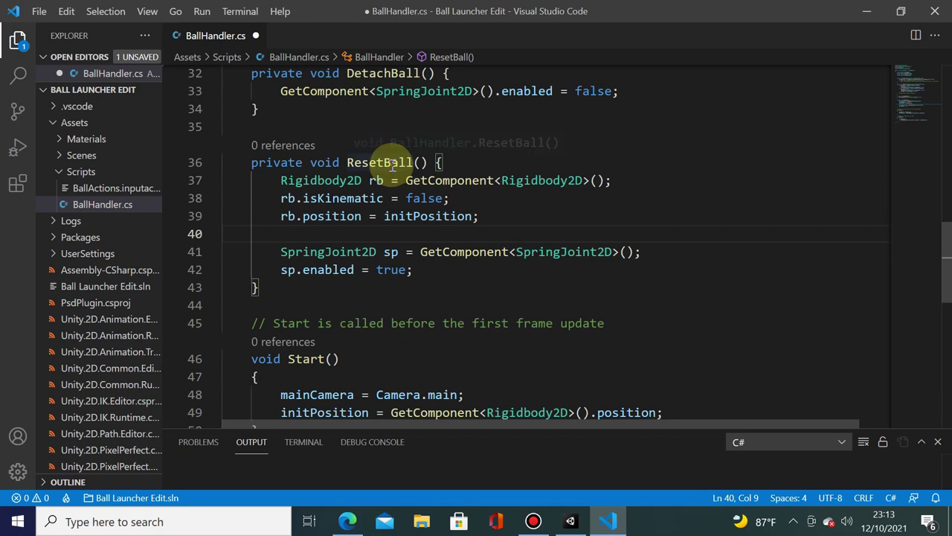
double_click(392, 164)
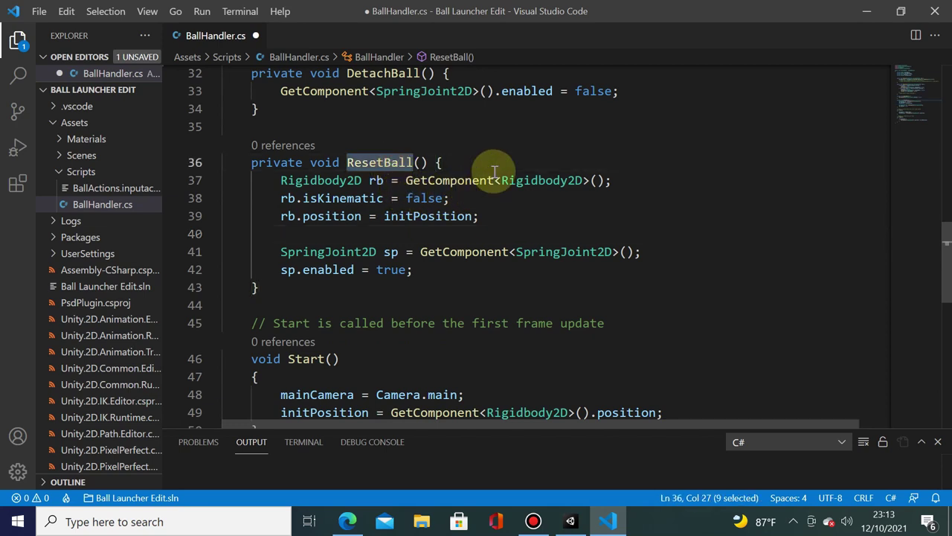
scroll(494, 174, up, 2)
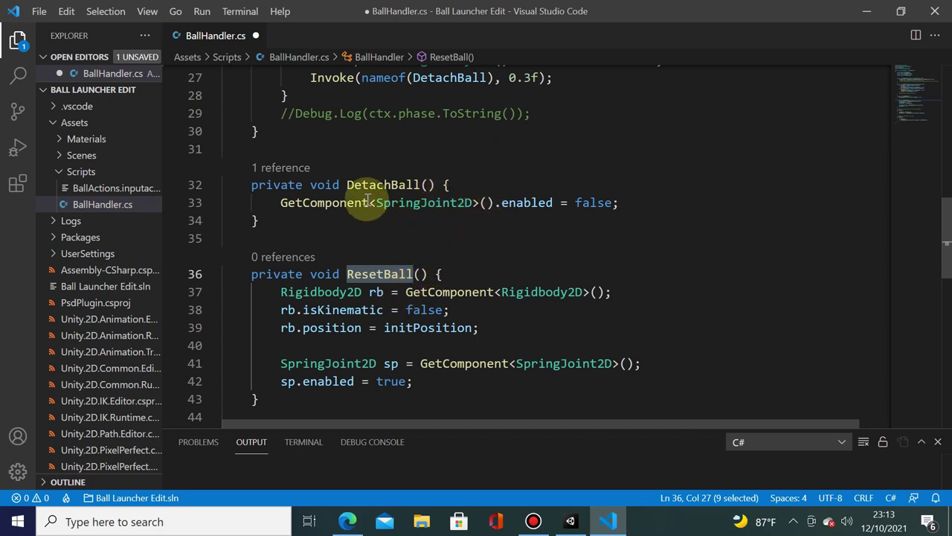
drag(346, 185, 421, 185)
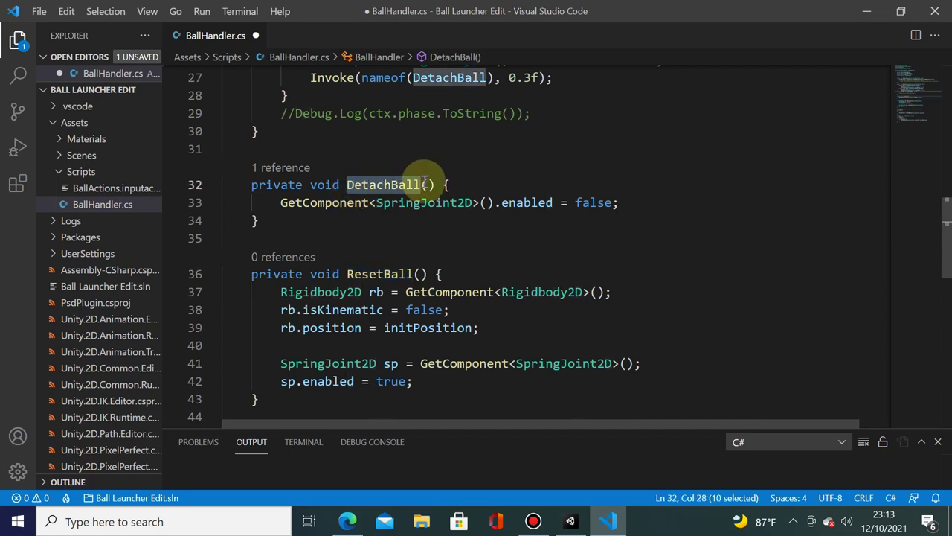
Add Invoke(nameof(ResetBall), 1.0f); at the end of DetachBall and save BallHandler.cs.
click(667, 208)
key(Return)
key(Return)
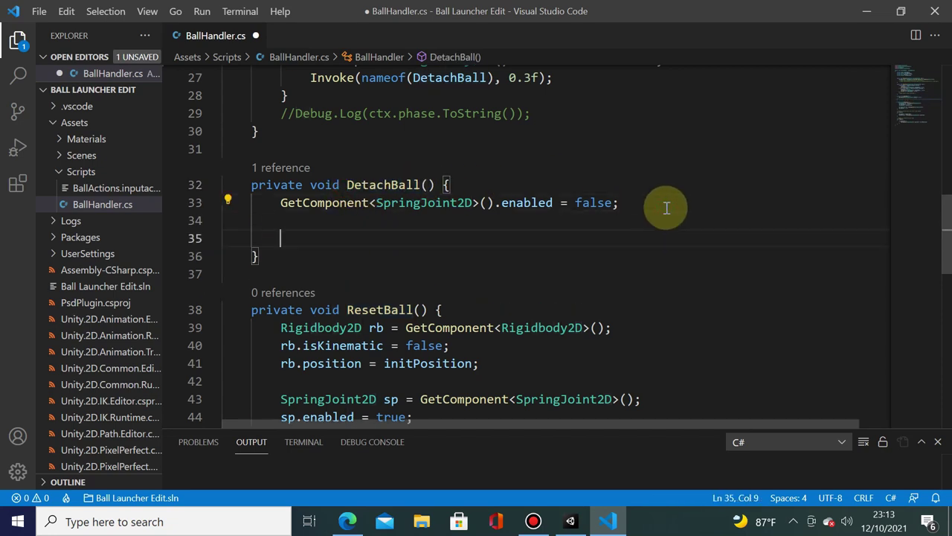
text(Invoke()
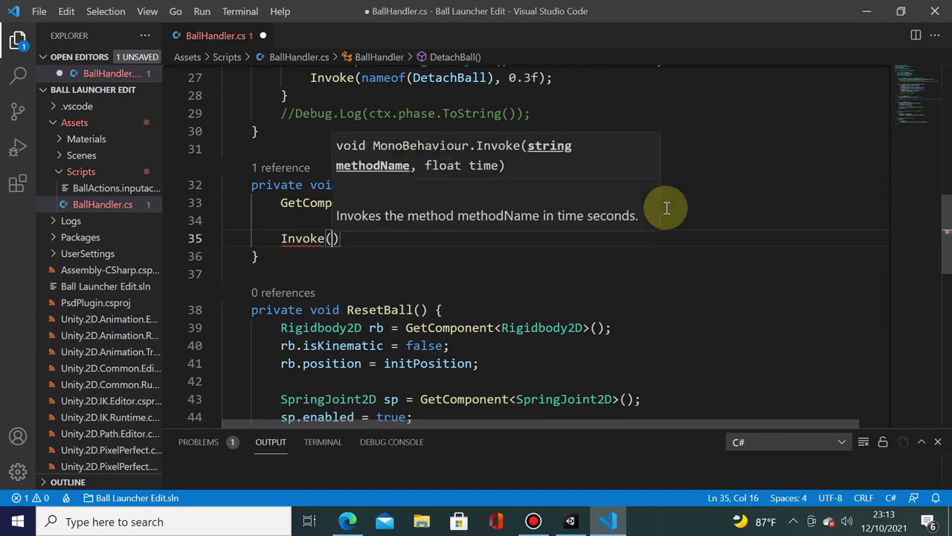
text(nameO)
key(BackSpace)
text(e)
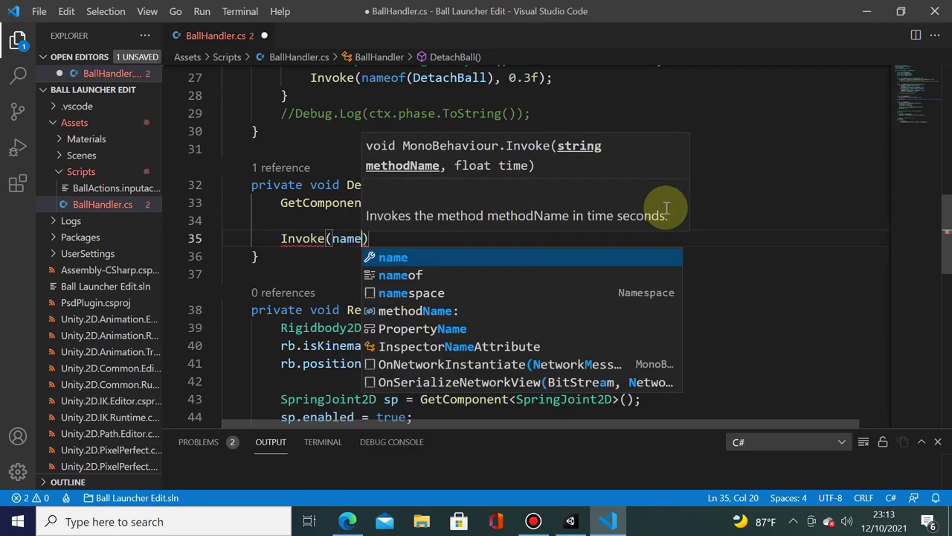
text(O)
key(Tab)
text((Re)
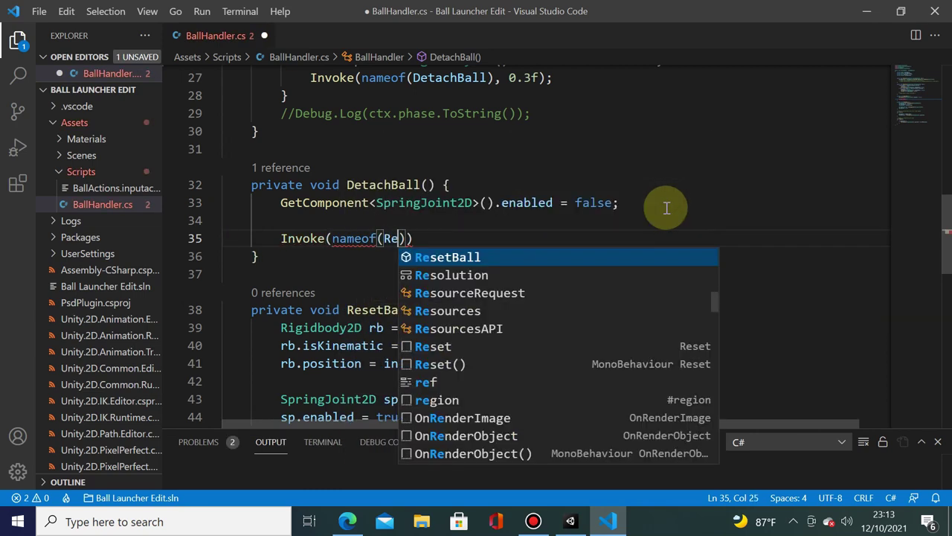
text(set)
key(Down)
key(Tab)
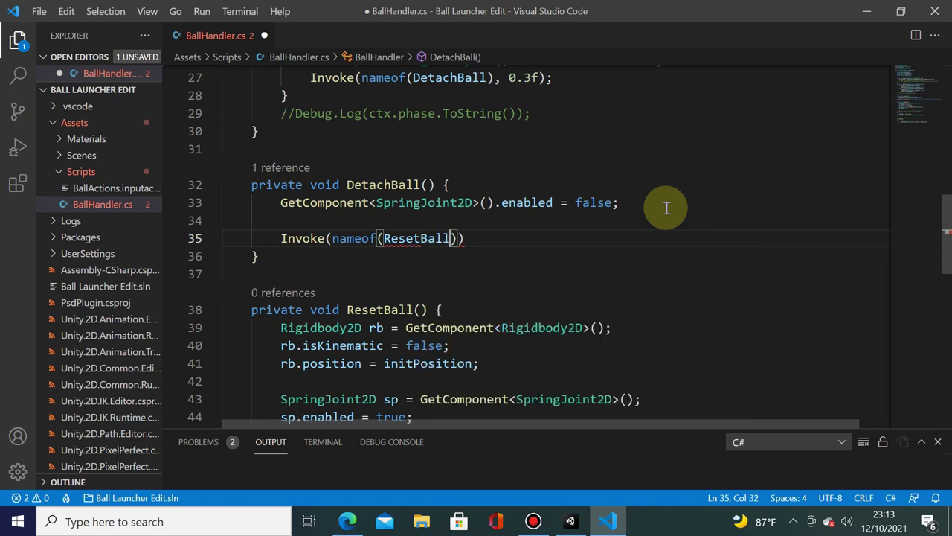
text(, 1)
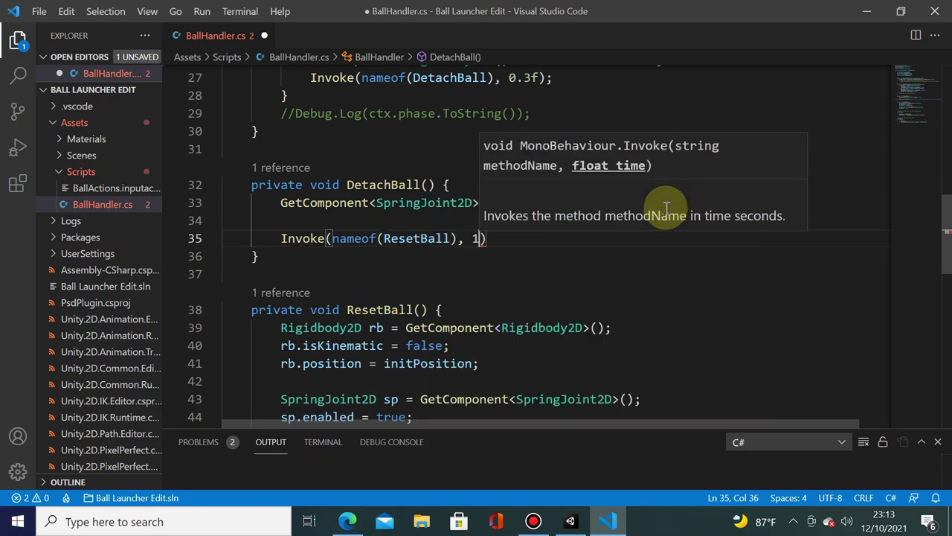
text(.0f);)
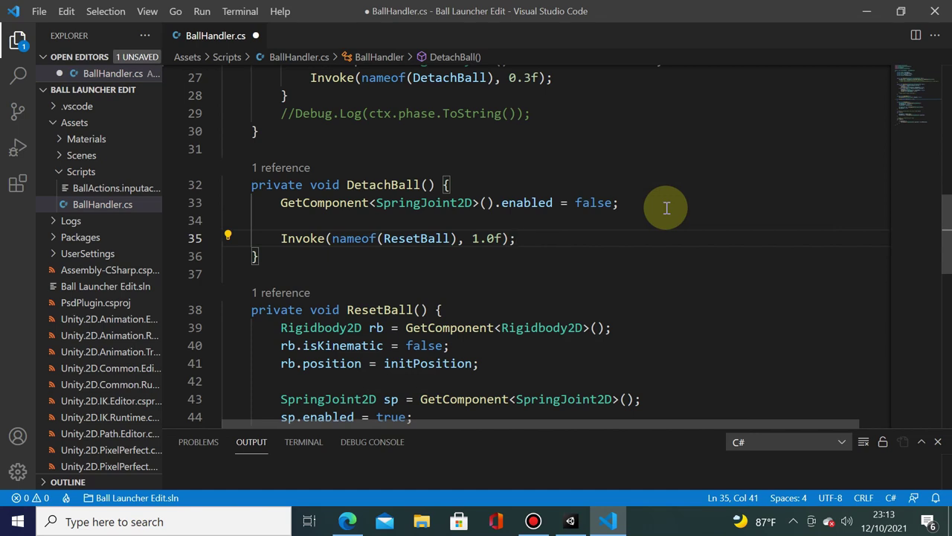
key(ctrl+s)
Enter play mode and drag the ball back from the pivot several times, then launch it into the tower.
click(570, 520)
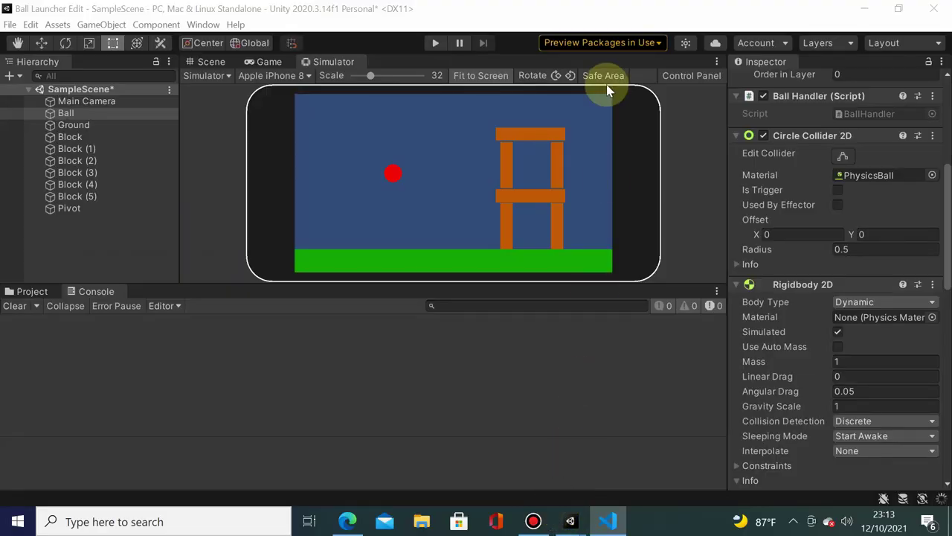
click(437, 44)
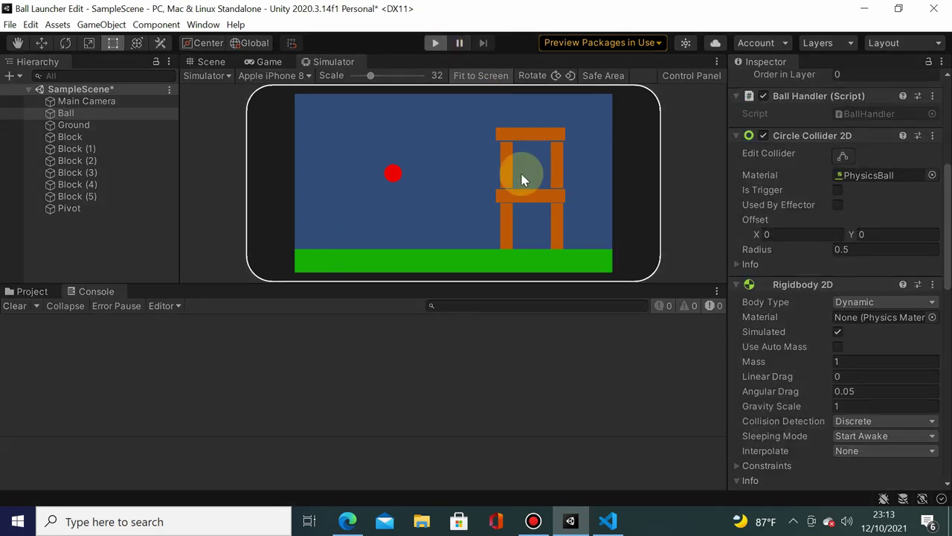
click(436, 42)
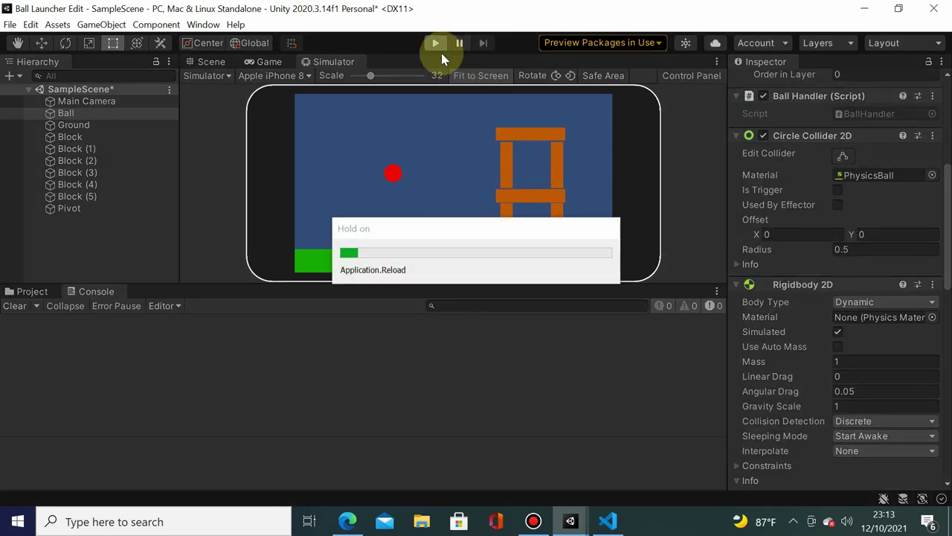
mouse_move(394, 167)
mouse_down()
mouse_move(381, 196)
mouse_move(315, 229)
mouse_up()
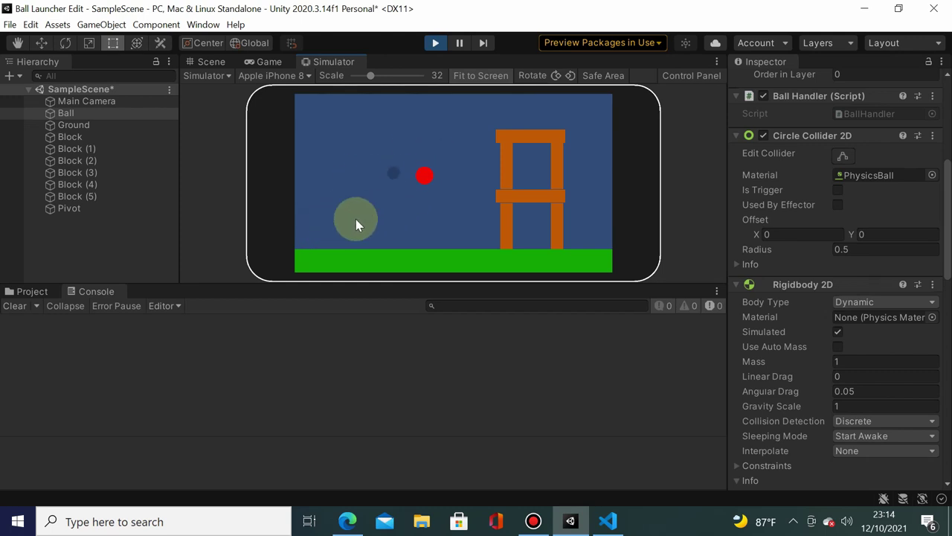
drag(427, 153, 434, 178)
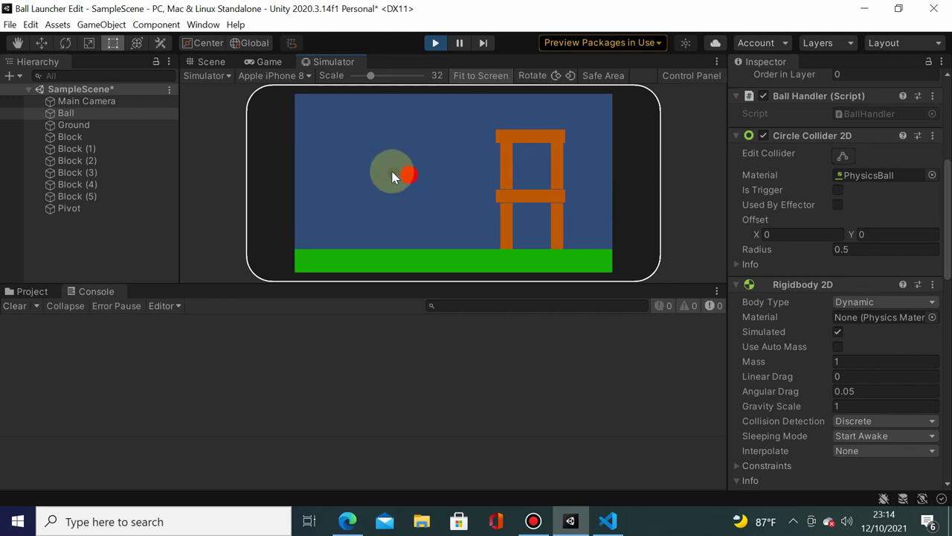
mouse_move(371, 198)
mouse_down()
mouse_move(335, 221)
mouse_move(323, 215)
mouse_up()
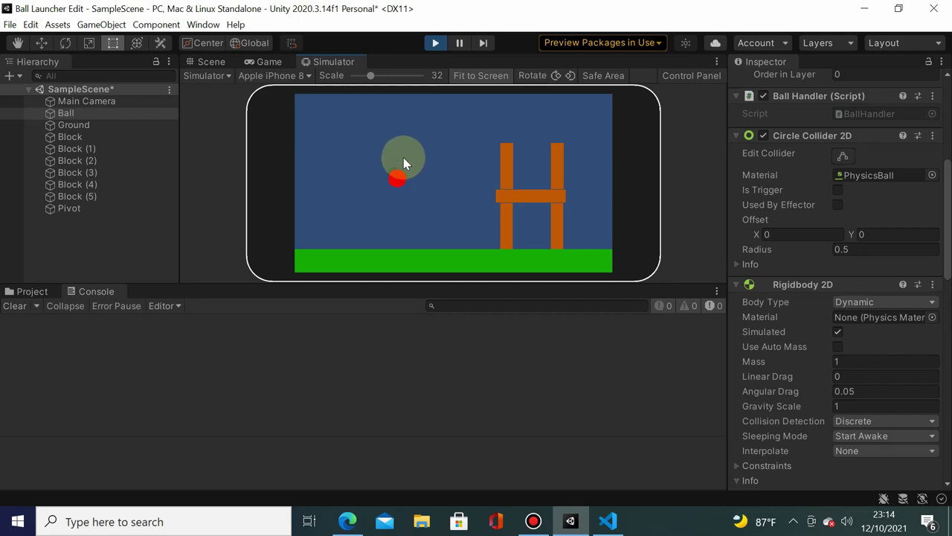
drag(377, 209, 321, 206)
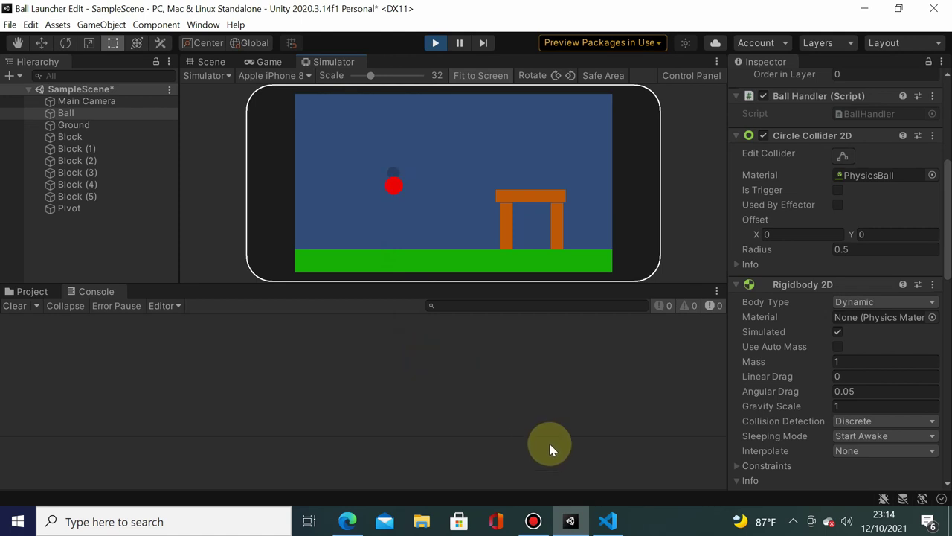
Add rb.velocity = Vector3.zero; after the position reset in ResetBall and save the script.
click(610, 518)
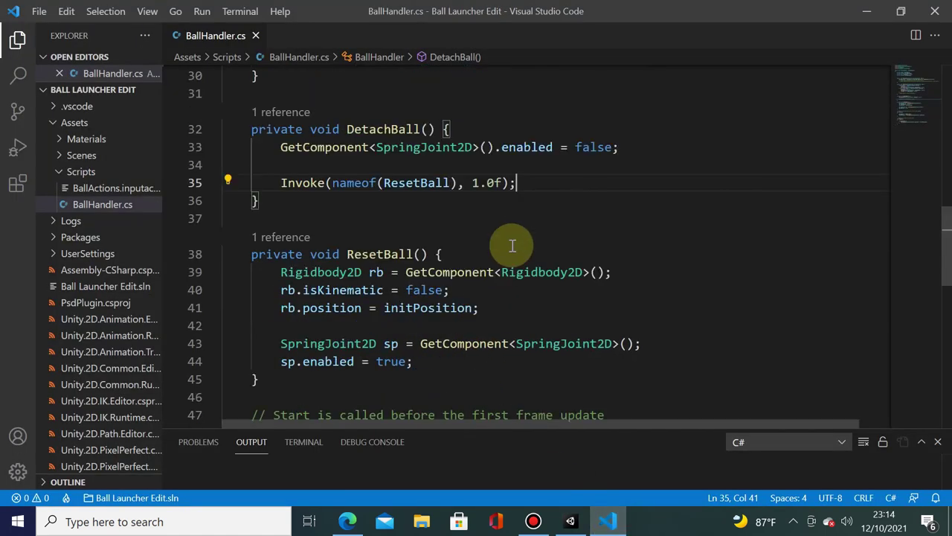
scroll(511, 245, down, 1)
click(485, 252)
key(Return)
text(r)
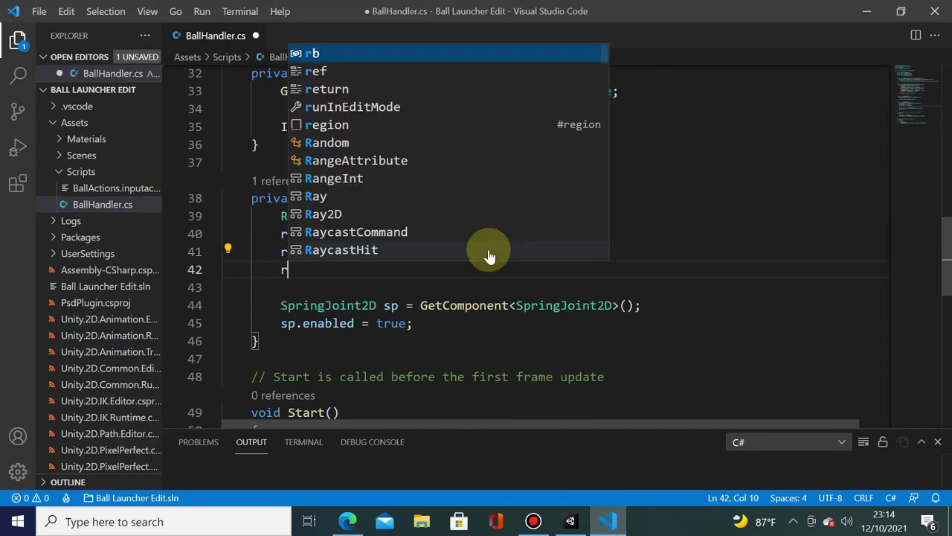
text(b.ve)
key(Tab)
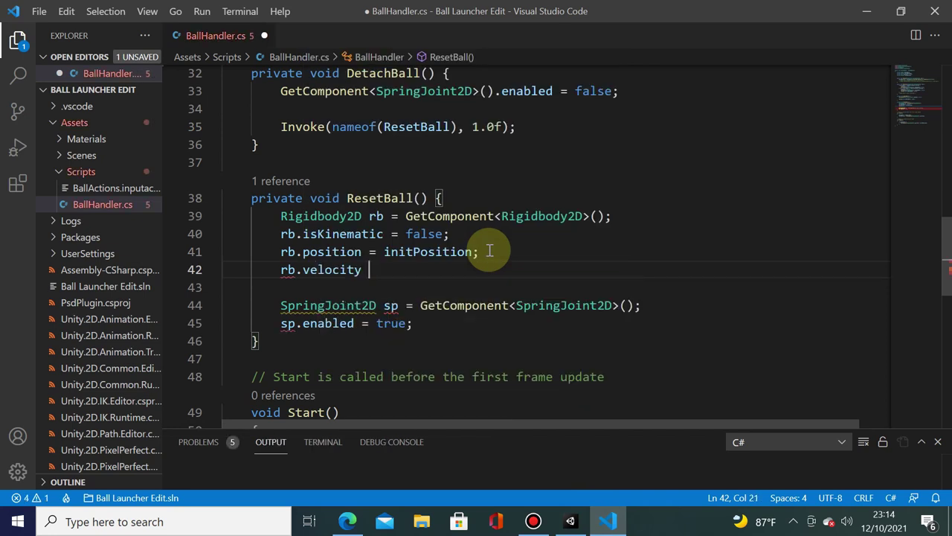
text(= Vector)
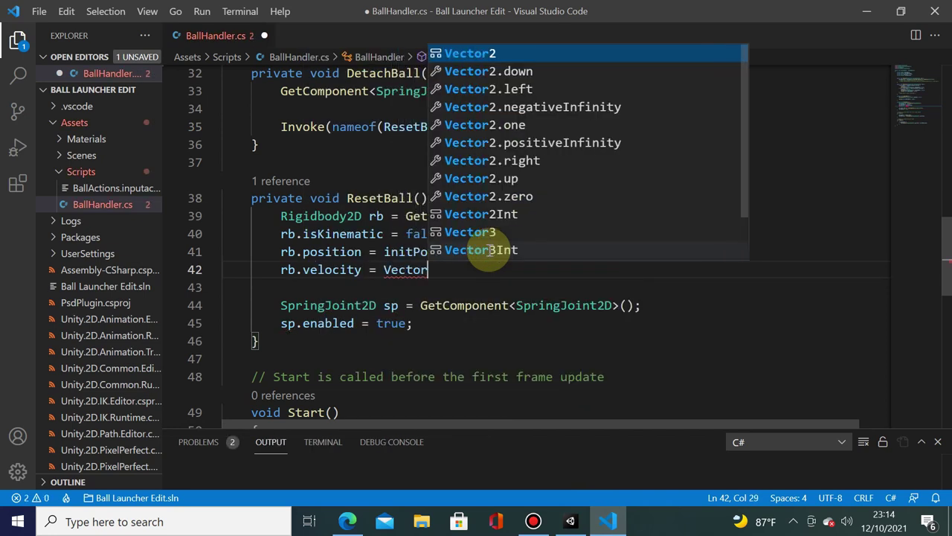
text(3.z)
key(Tab)
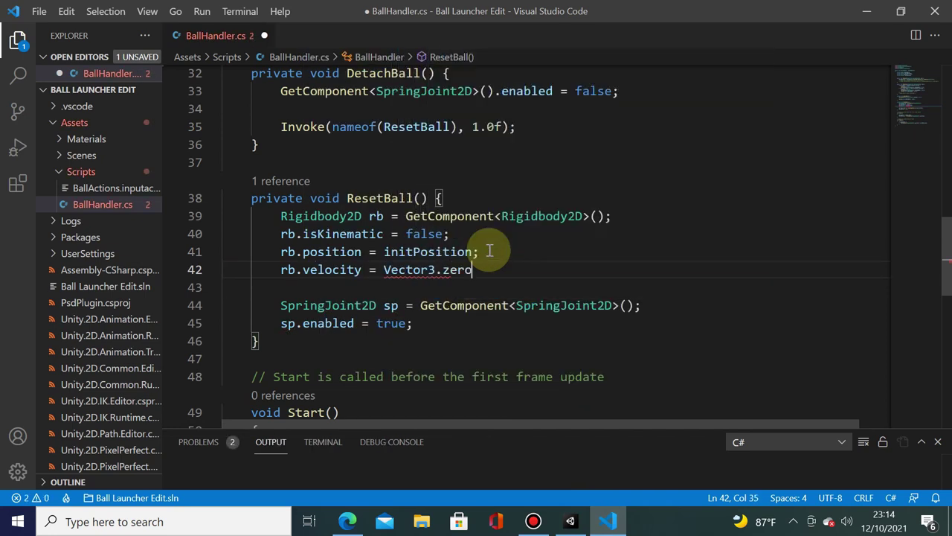
text(;)
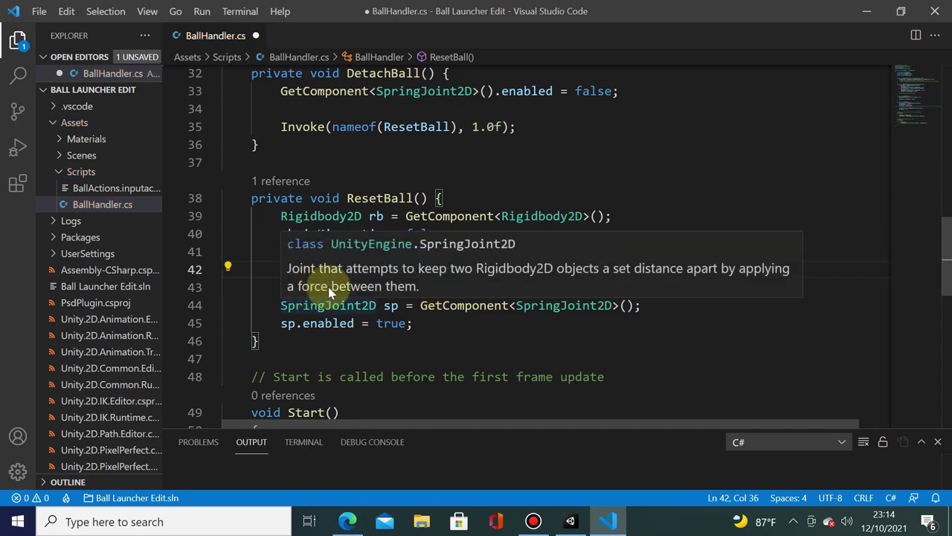
click(446, 359)
key(ctrl+s)
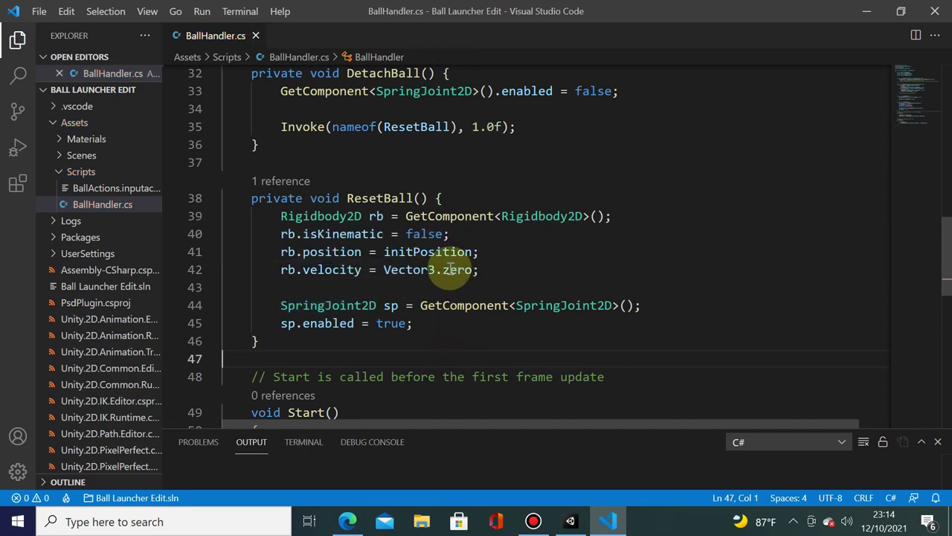
key(alt+Tab)
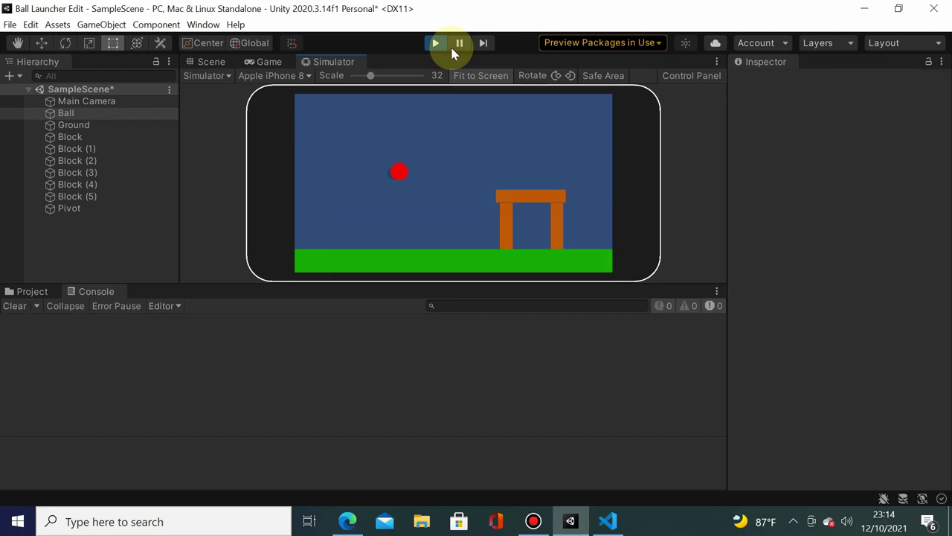
click(435, 43)
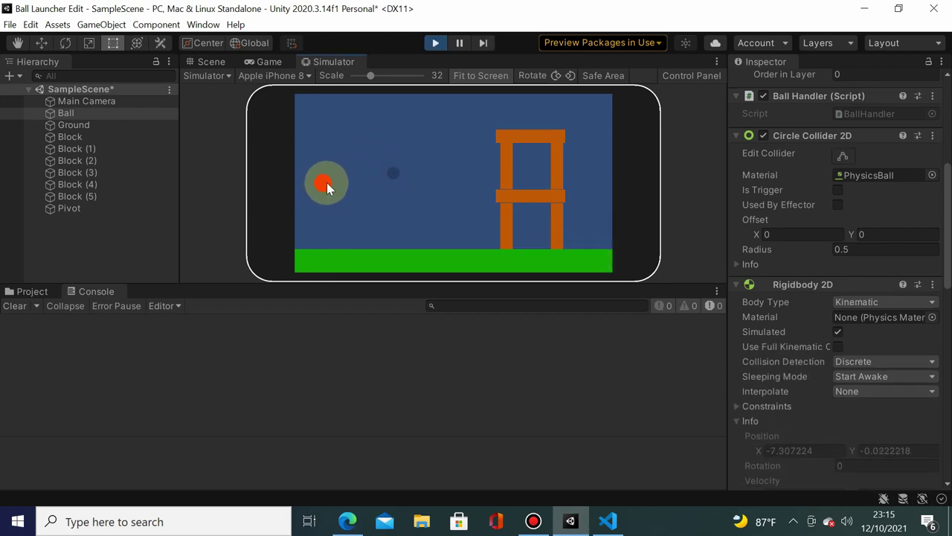
drag(375, 182, 323, 186)
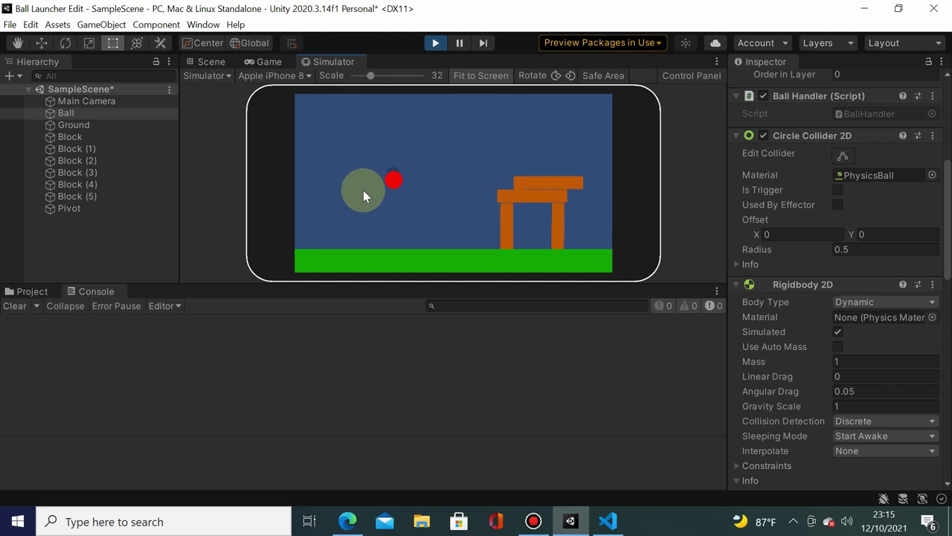
click(435, 42)
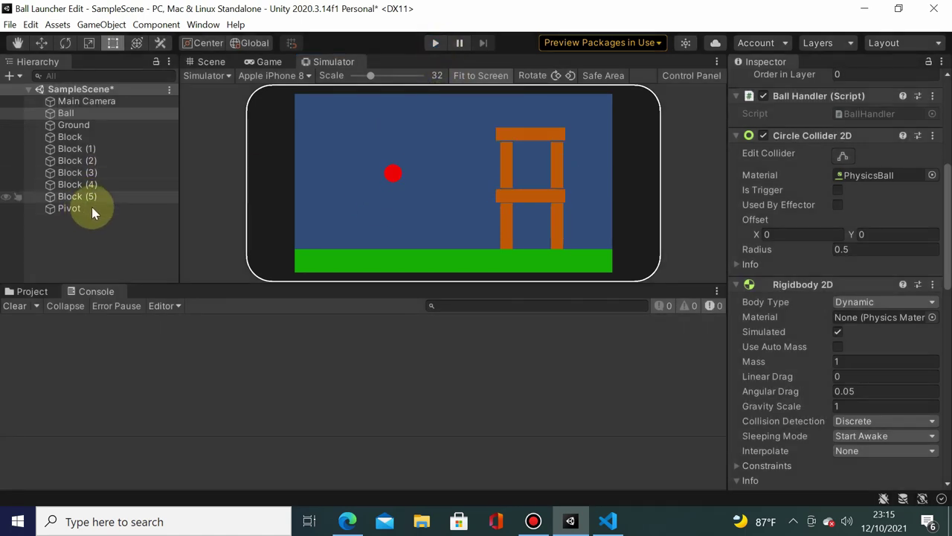
Move the Pivot left and down to about X -5.34, Y -1.17.
click(89, 209)
scroll(863, 141, up, 5)
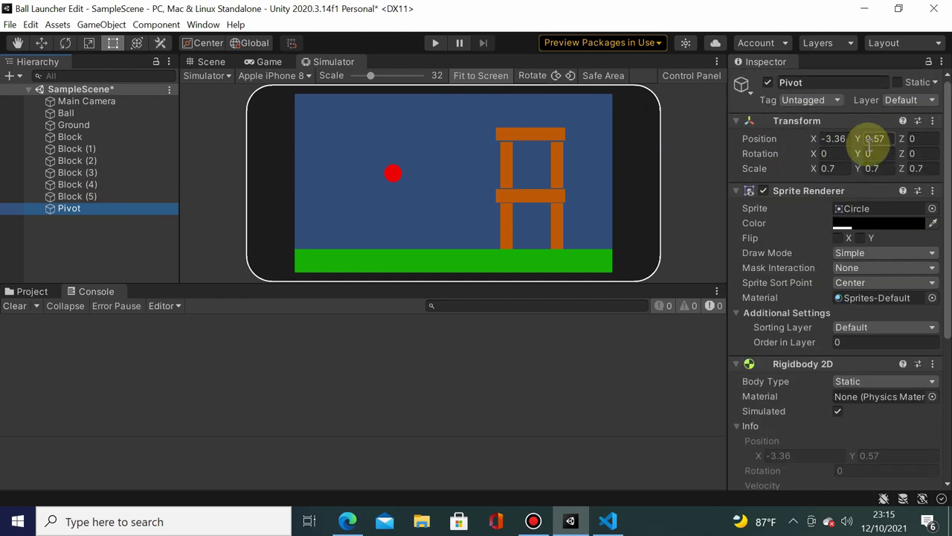
drag(816, 139, 766, 139)
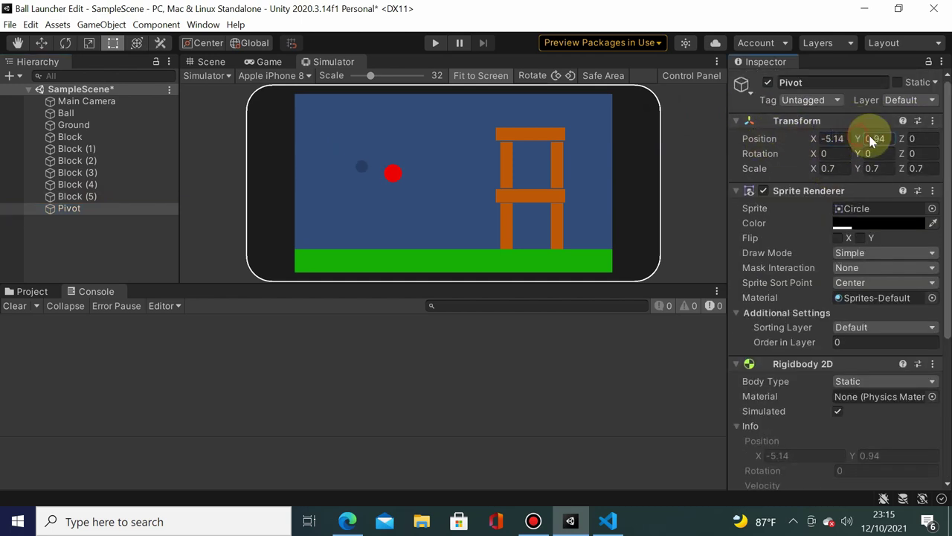
mouse_move(858, 138)
mouse_down()
mouse_move(813, 143)
mouse_move(803, 133)
mouse_up()
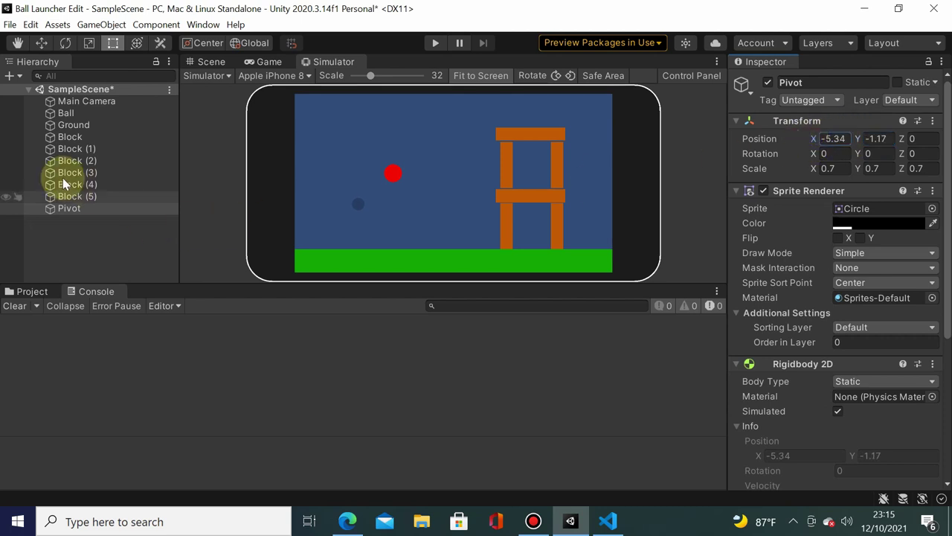
Move the Ball onto the pivot at X -5.37, Y -1.18.
click(65, 113)
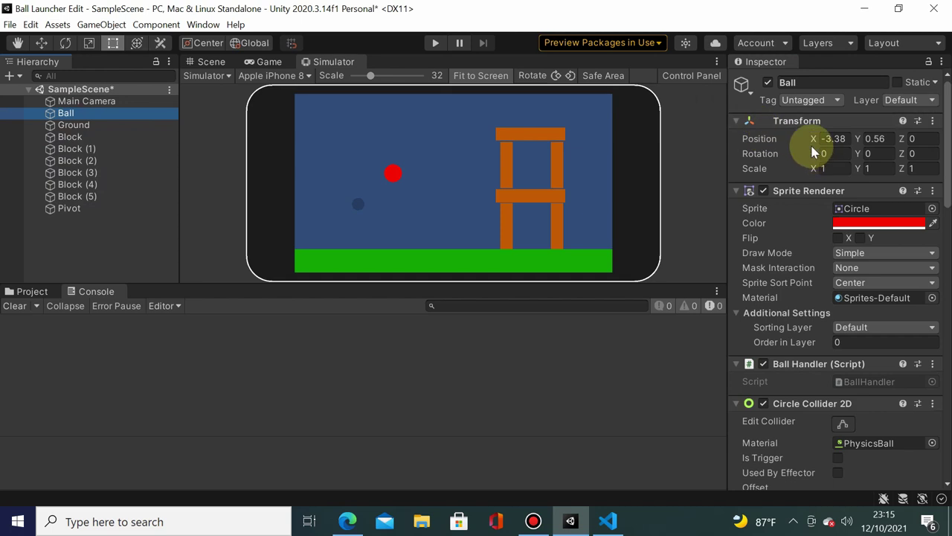
drag(813, 139, 784, 140)
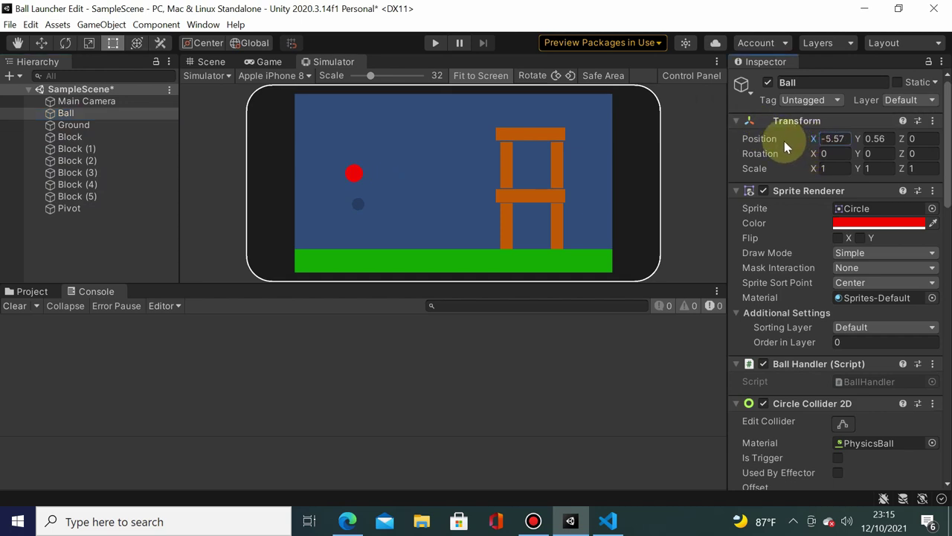
click(857, 140)
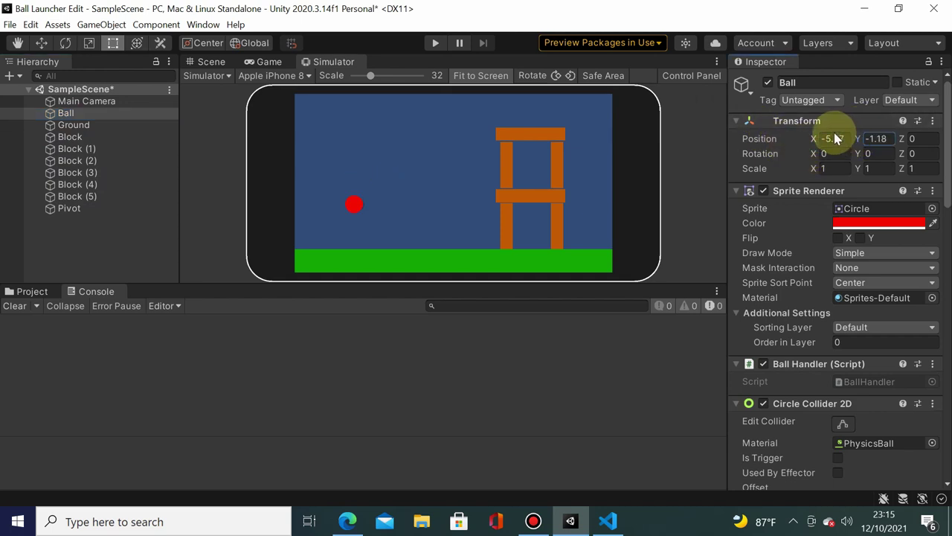
click(822, 143)
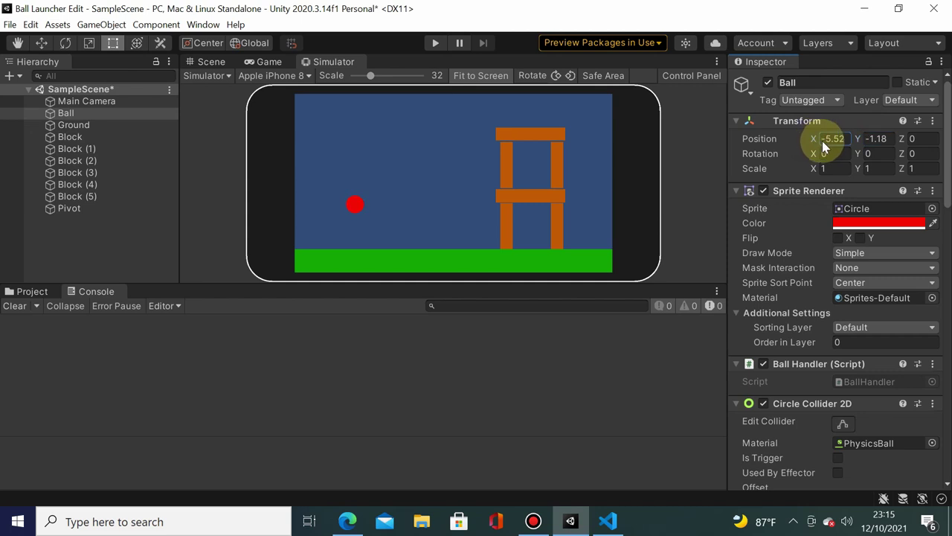
drag(825, 141, 828, 140)
click(435, 43)
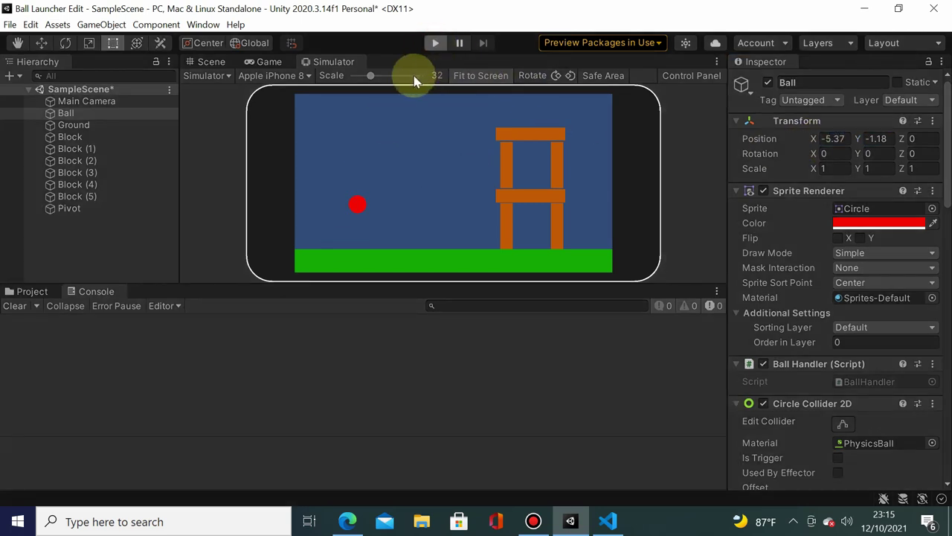
Enter play mode and fire the ball from the lowered pivot, knocking off the tower's top blocks.
click(432, 47)
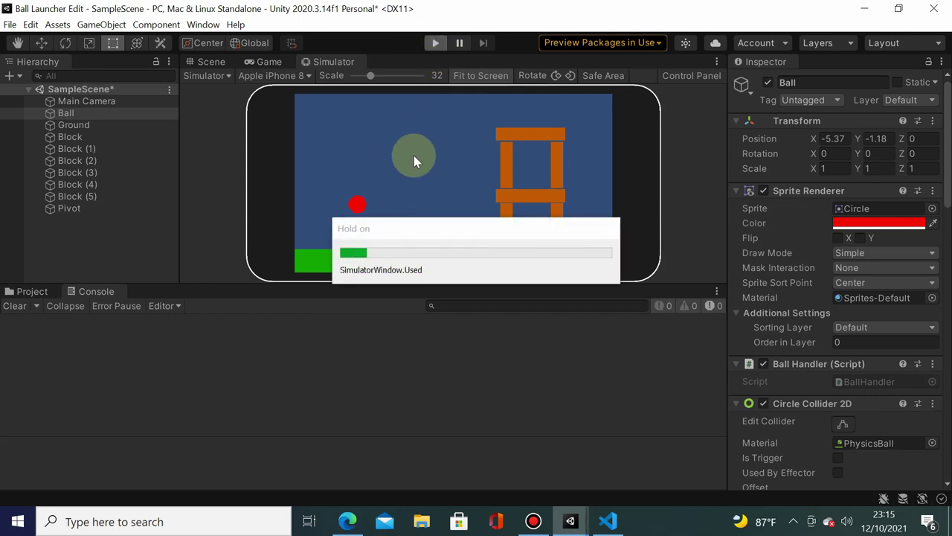
drag(361, 215, 307, 228)
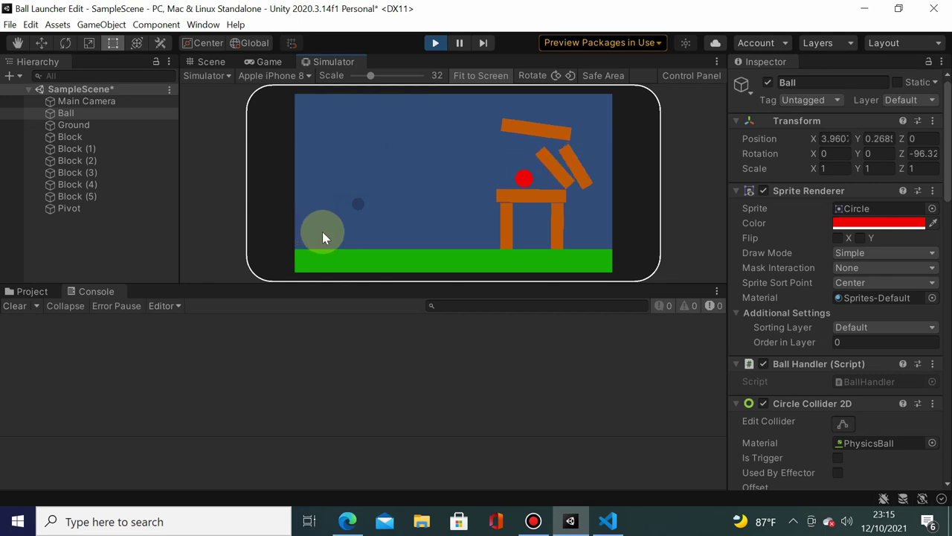